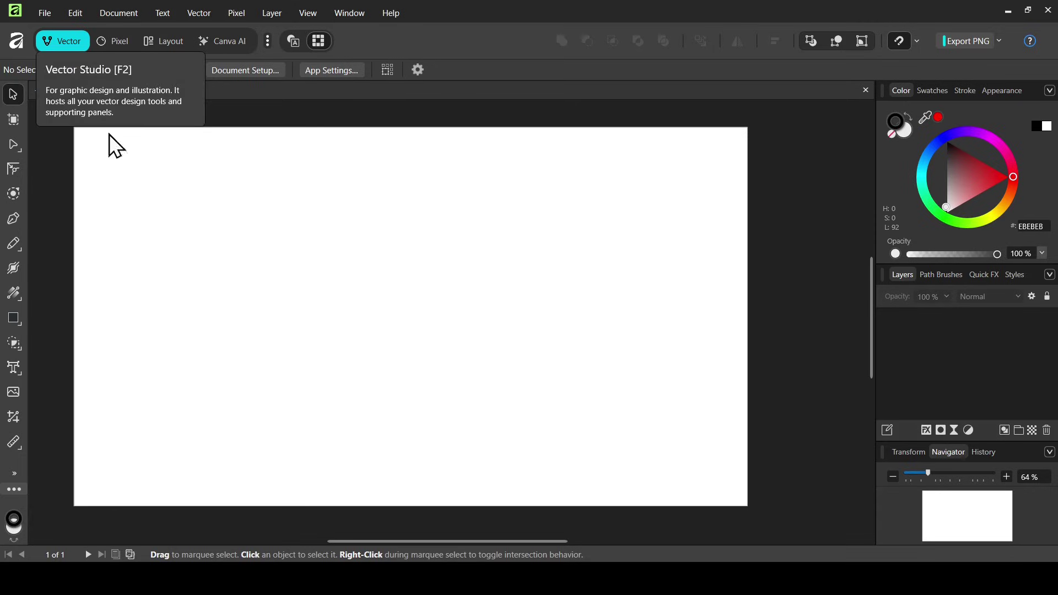
# - Draw a large circle with the Ellipse Tool on the left half of the page
pyautogui.click(18, 320)
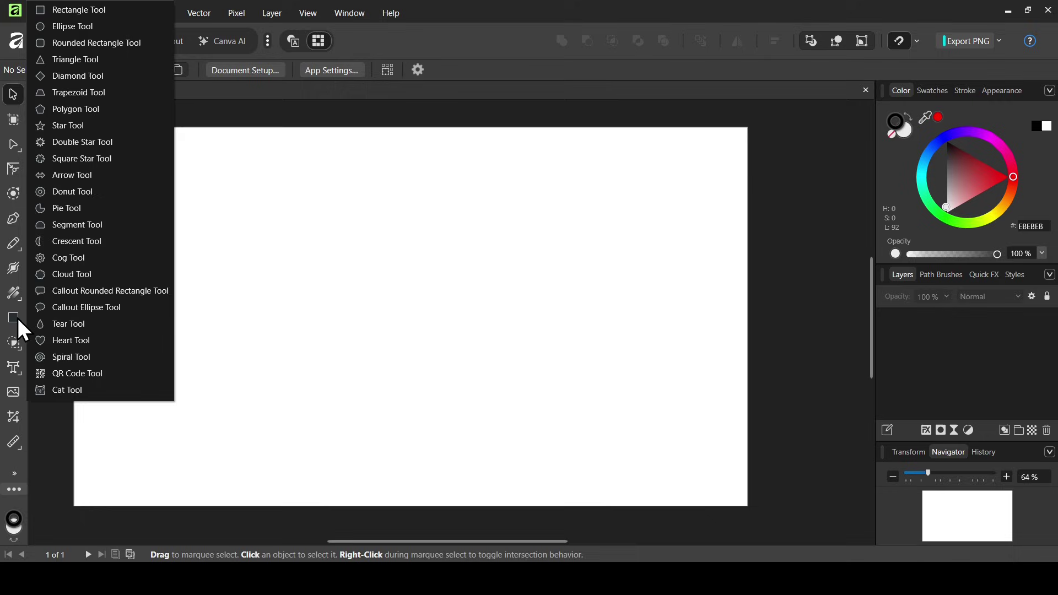
pyautogui.click(97, 31)
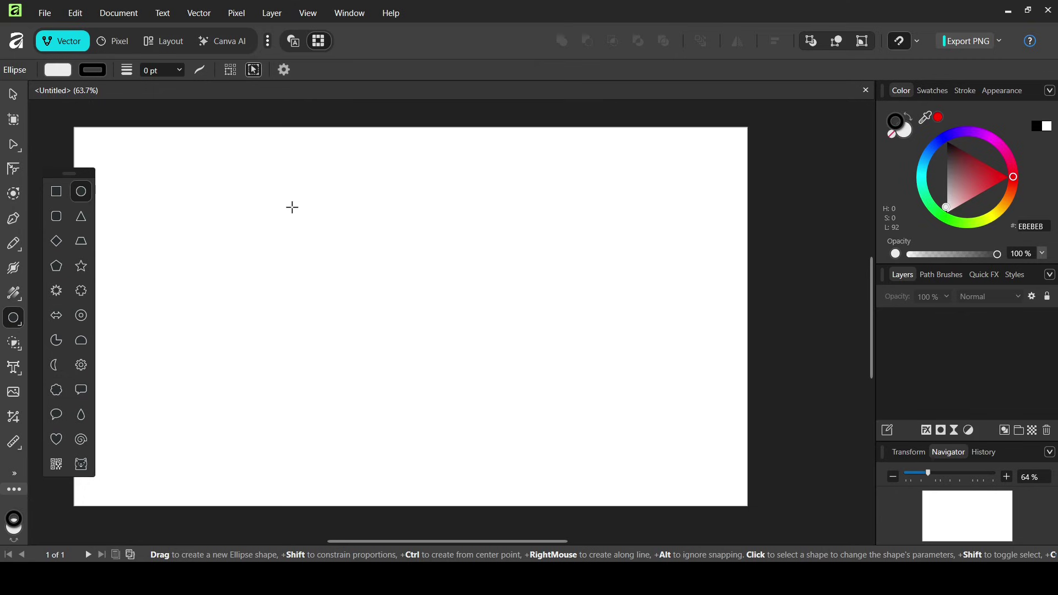
pyautogui.moveTo(292, 207); pyautogui.dragTo(554, 392)
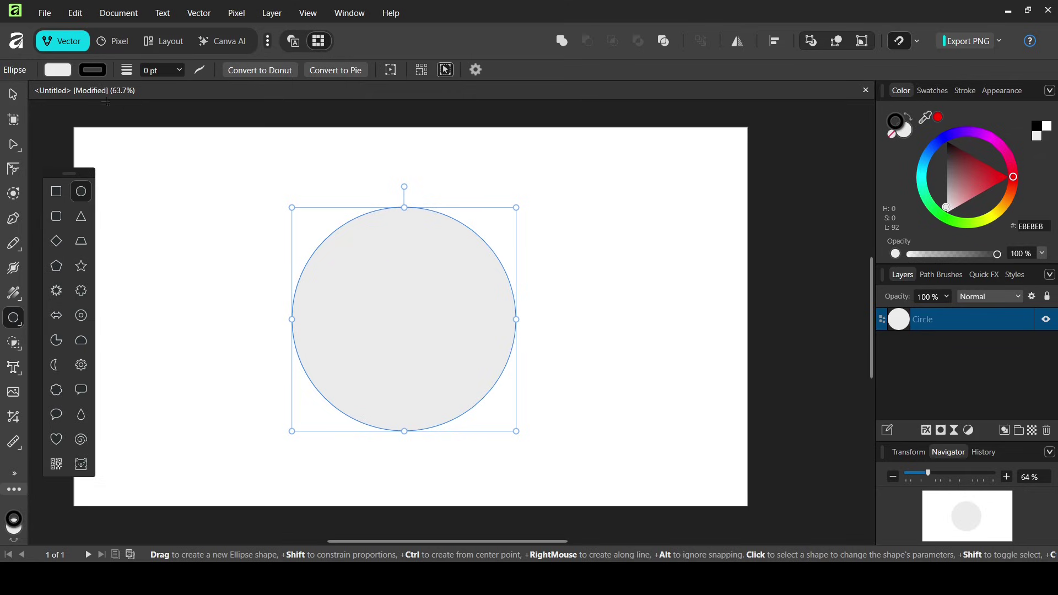
# - Remove the circle's fill and give it a 1 pt black stroke
pyautogui.click(61, 70)
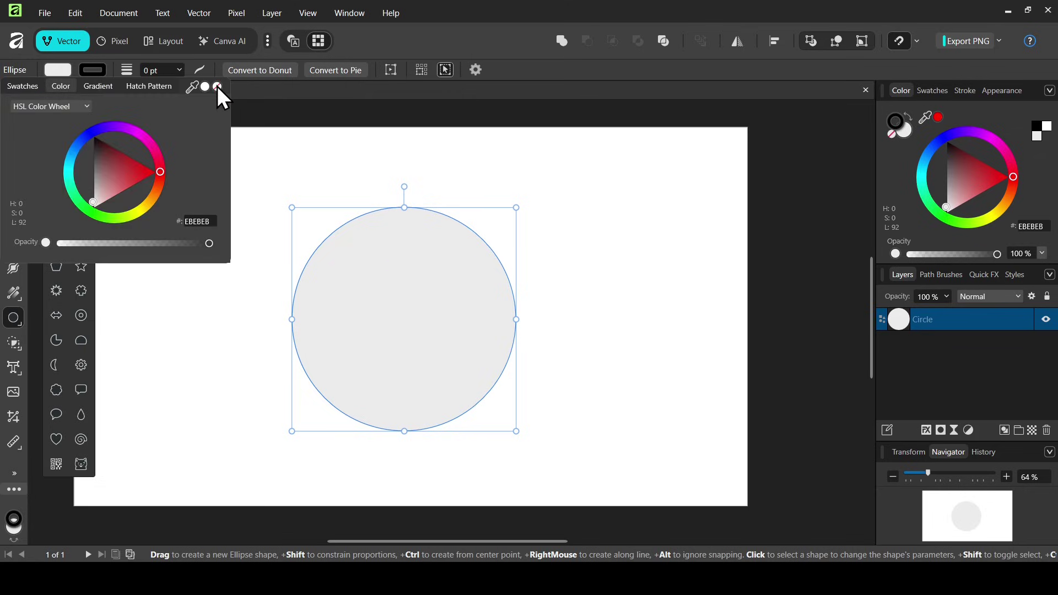
pyautogui.click(217, 86)
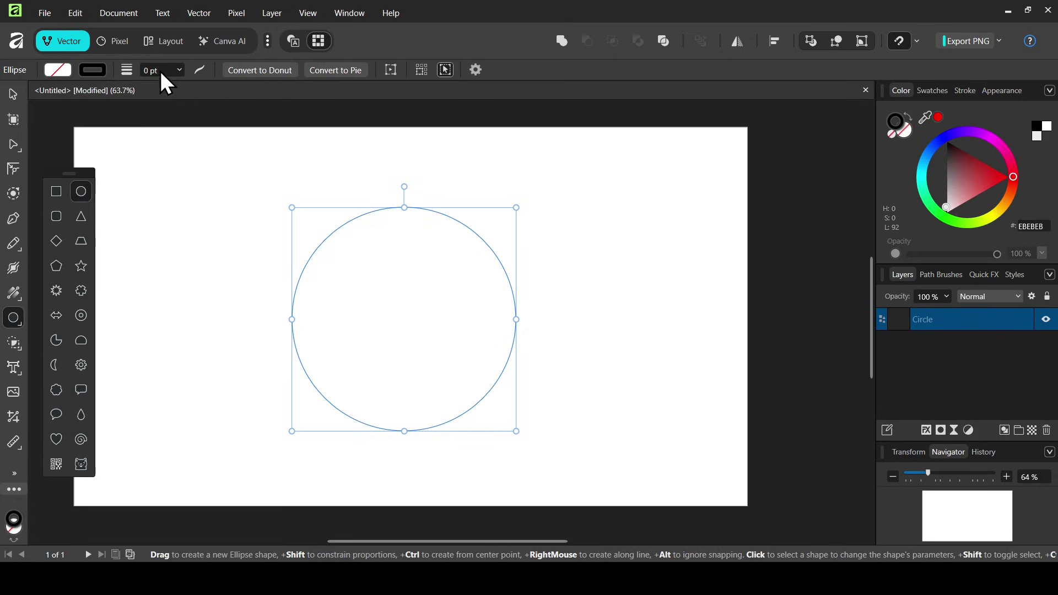
pyautogui.write('1')
pyautogui.press('Return')
pyautogui.click(90, 70)
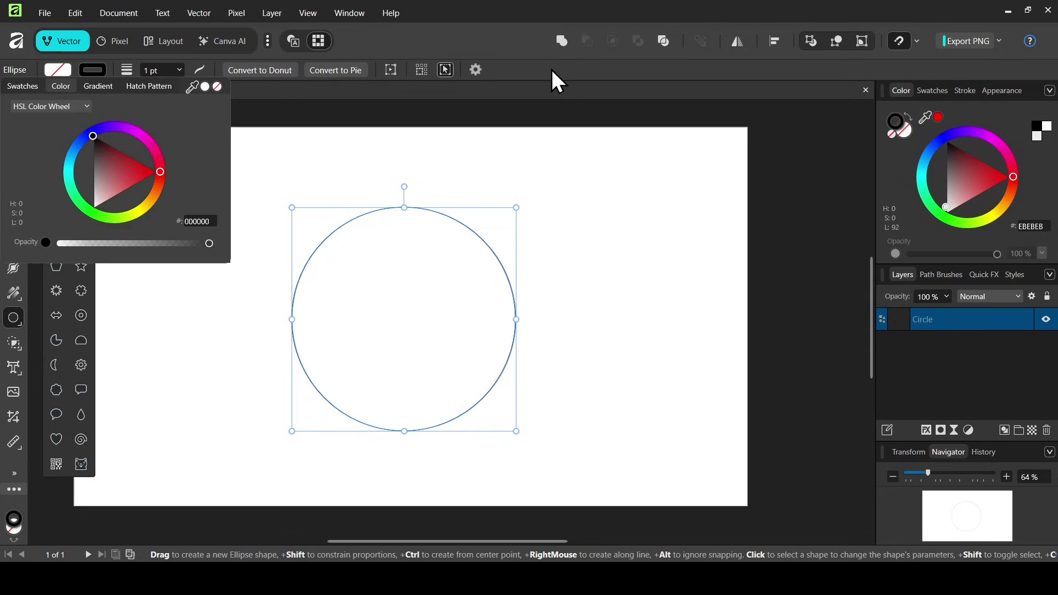
pyautogui.click(9, 98)
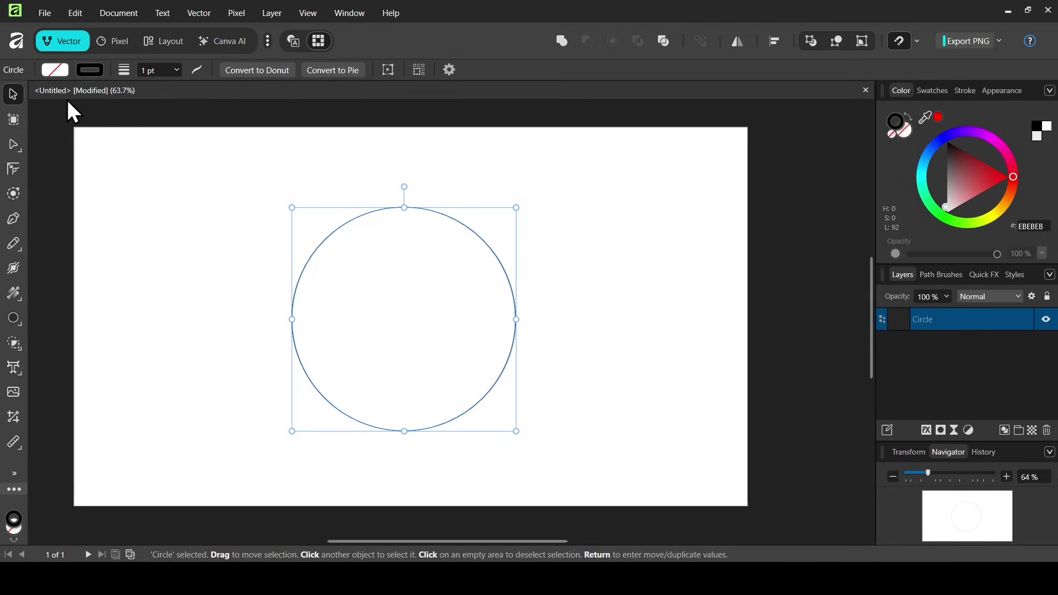
# - Nudge the circle right, duplicate it, shrink the copy to a small centred circle, and duplicate that
pyautogui.moveTo(425, 333)
pyautogui.mouseDown()
pyautogui.moveTo(418, 316)
pyautogui.moveTo(444, 337)
pyautogui.moveTo(435, 332)
pyautogui.mouseUp()
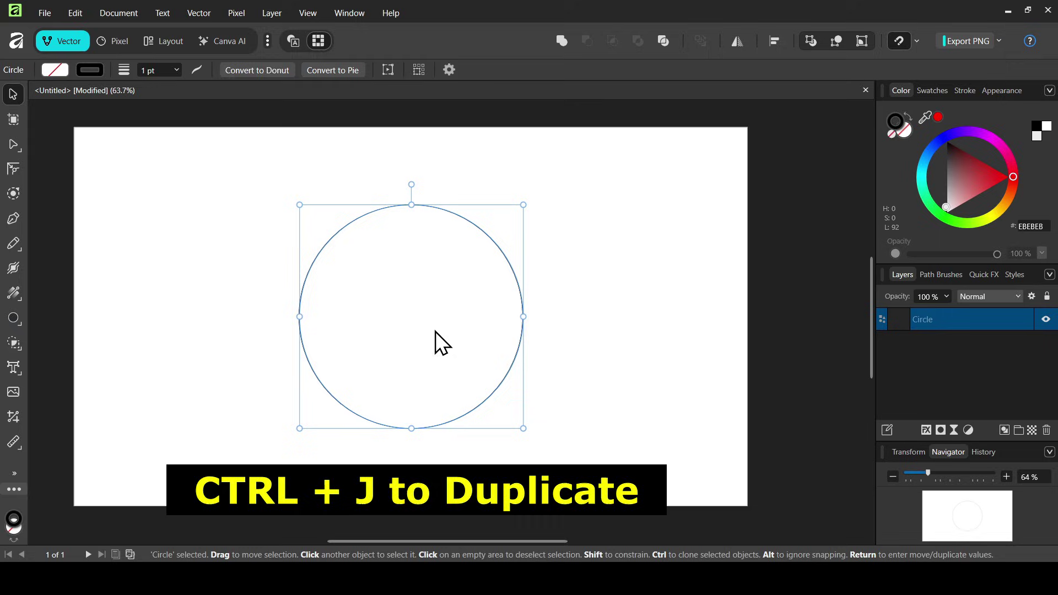
pyautogui.hotkey('ctrl', 'j')
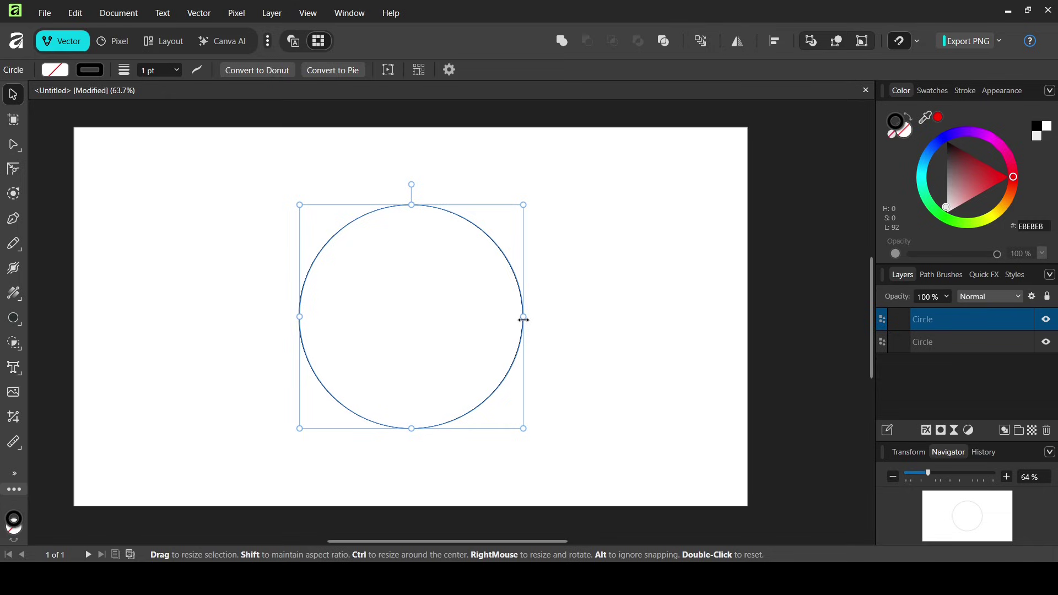
pyautogui.moveTo(521, 320); pyautogui.dragTo(440, 321)
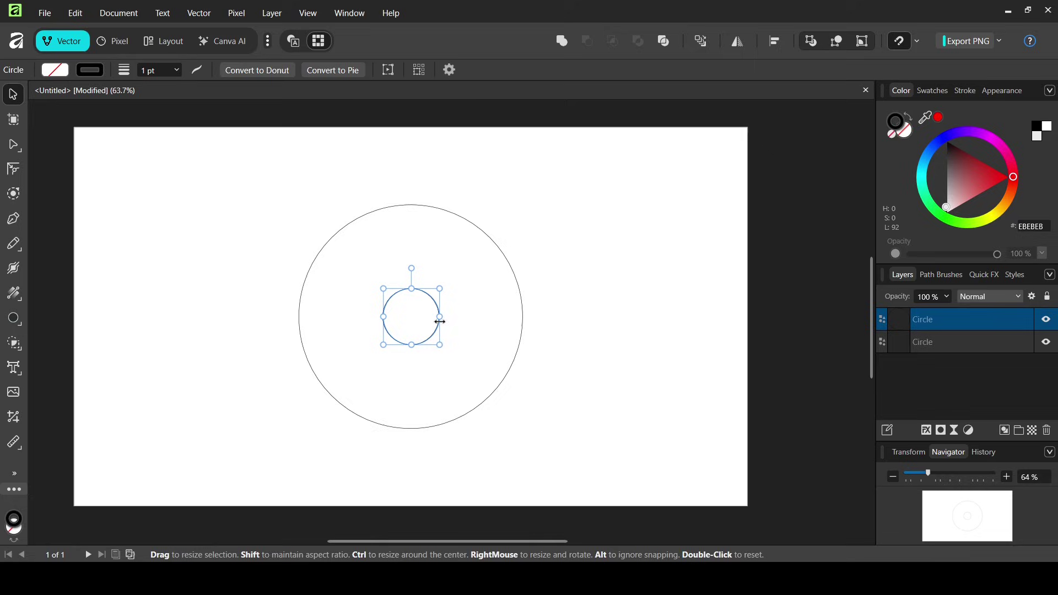
pyautogui.click(964, 346)
pyautogui.click(937, 320)
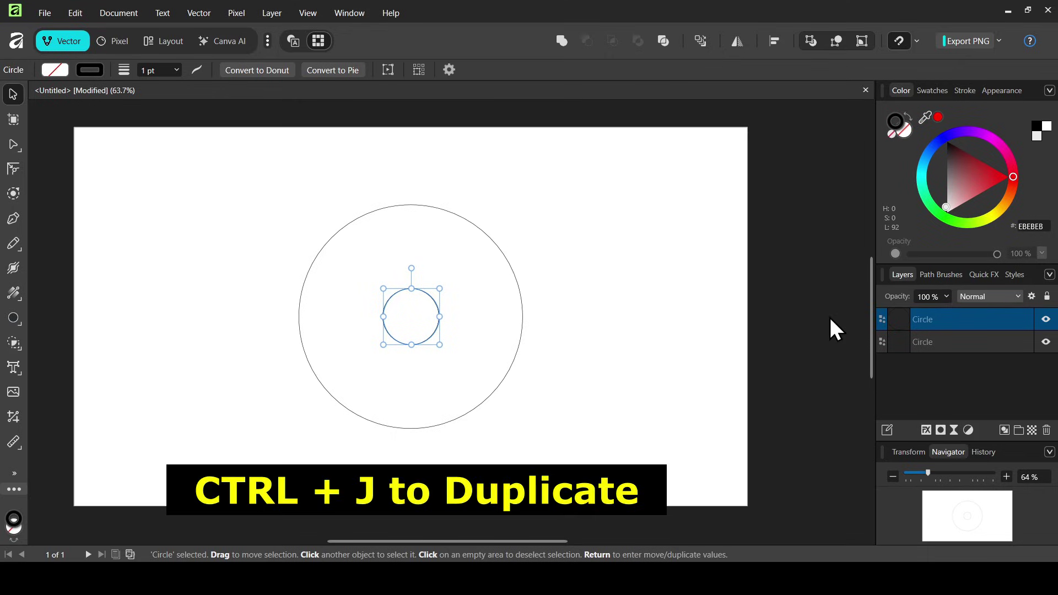
pyautogui.hotkey('ctrl', 'j')
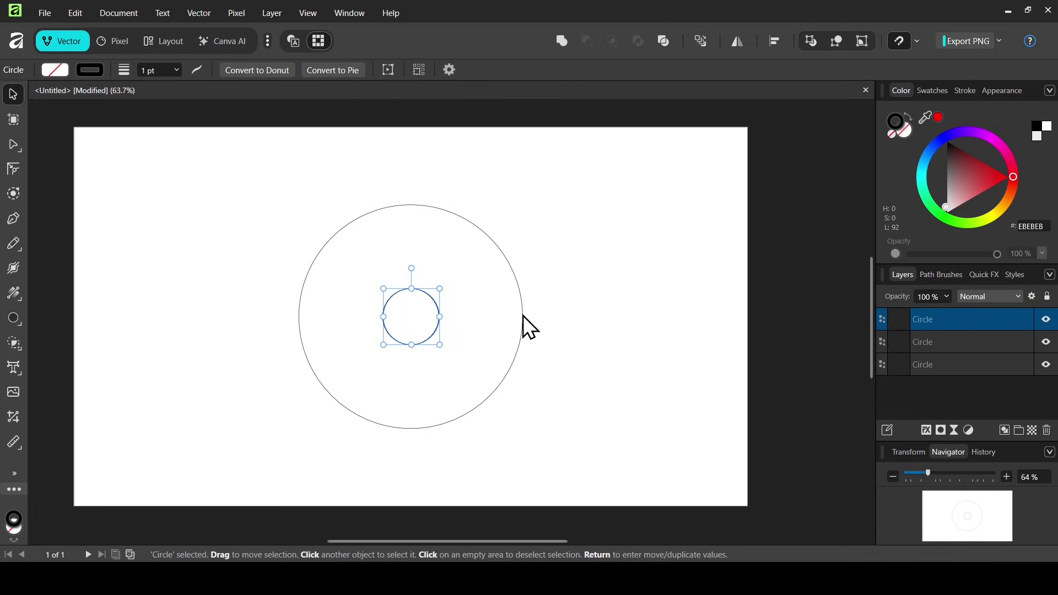
# - With snapping on, stretch one small-circle copy to 399 px, touching the ring's right edge
pyautogui.click(917, 41)
pyautogui.moveTo(439, 316); pyautogui.dragTo(523, 318)
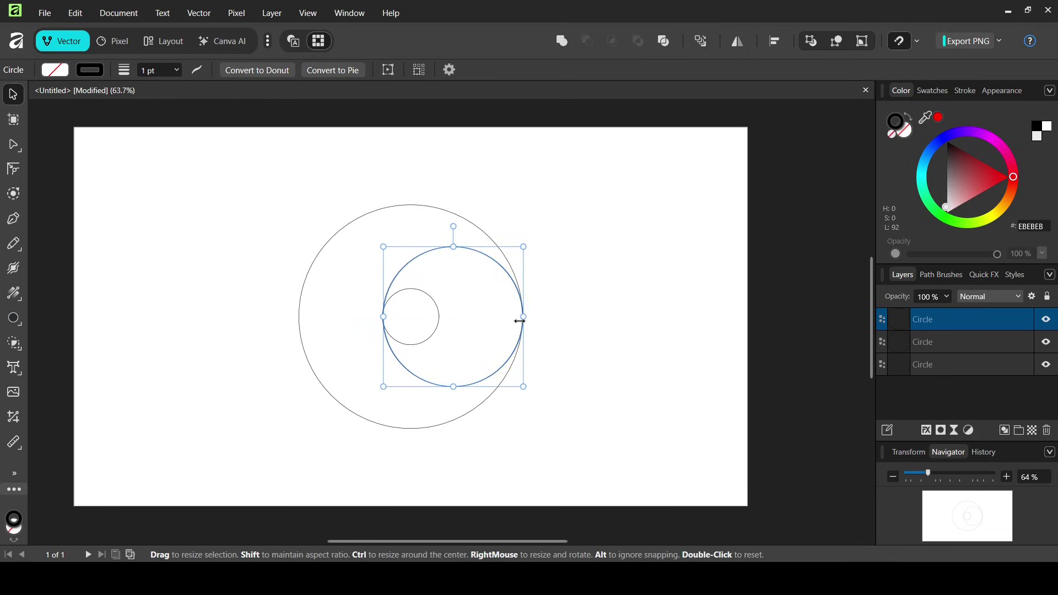
pyautogui.click(966, 342)
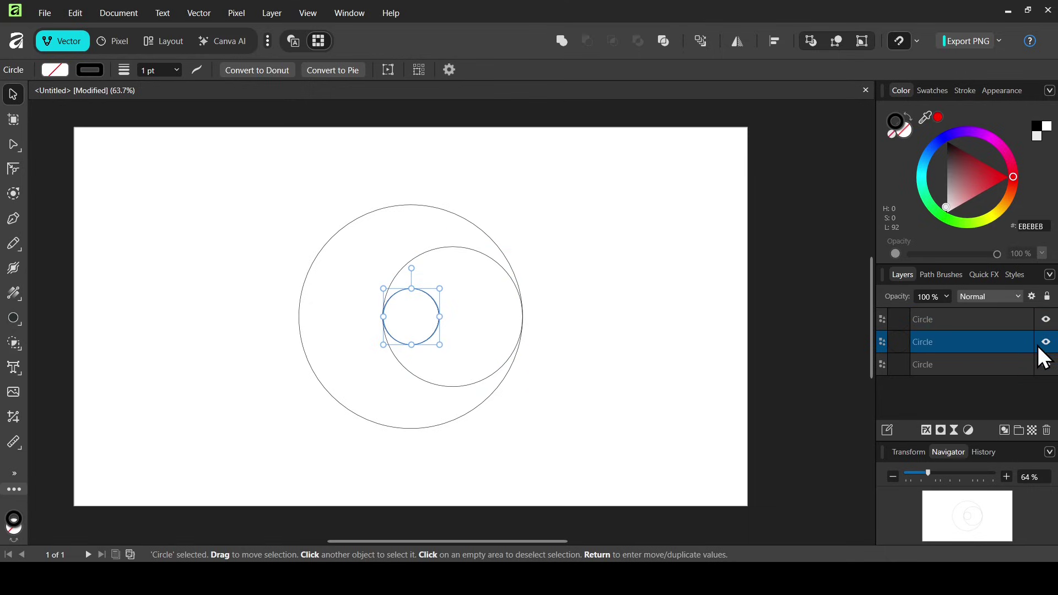
pyautogui.click(974, 322)
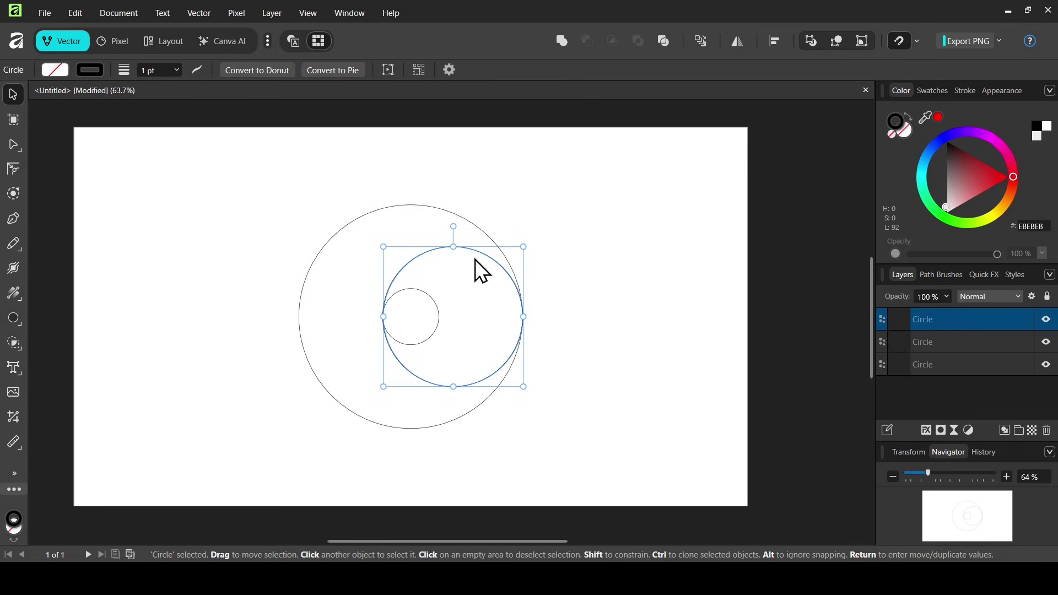
# - Duplicate the medium circle, snap it to the ring's left edge, and select all four circles
pyautogui.hotkey('ctrl', 'j')
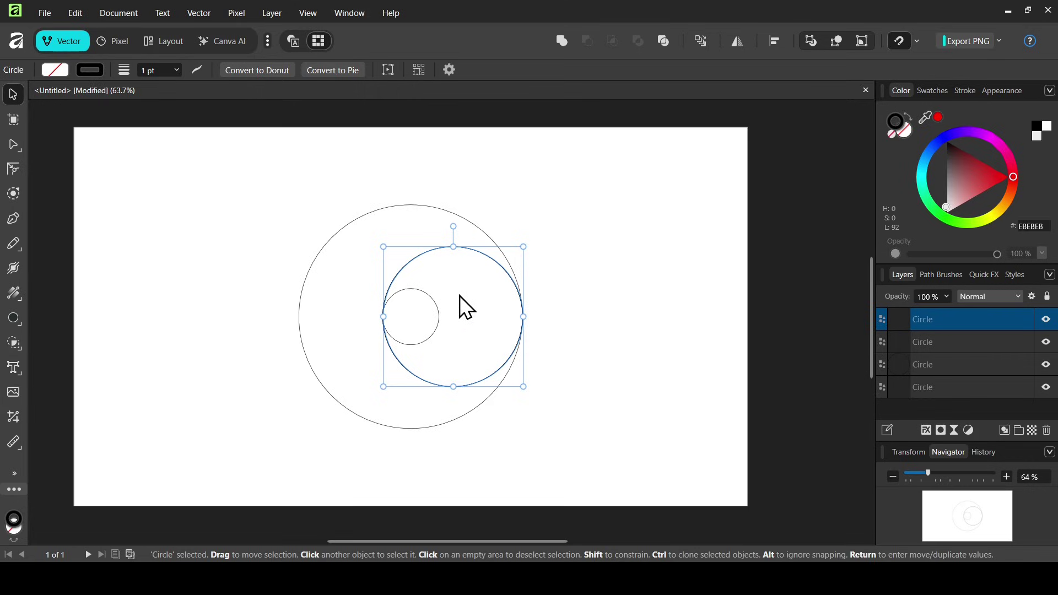
pyautogui.moveTo(459, 295); pyautogui.dragTo(379, 299)
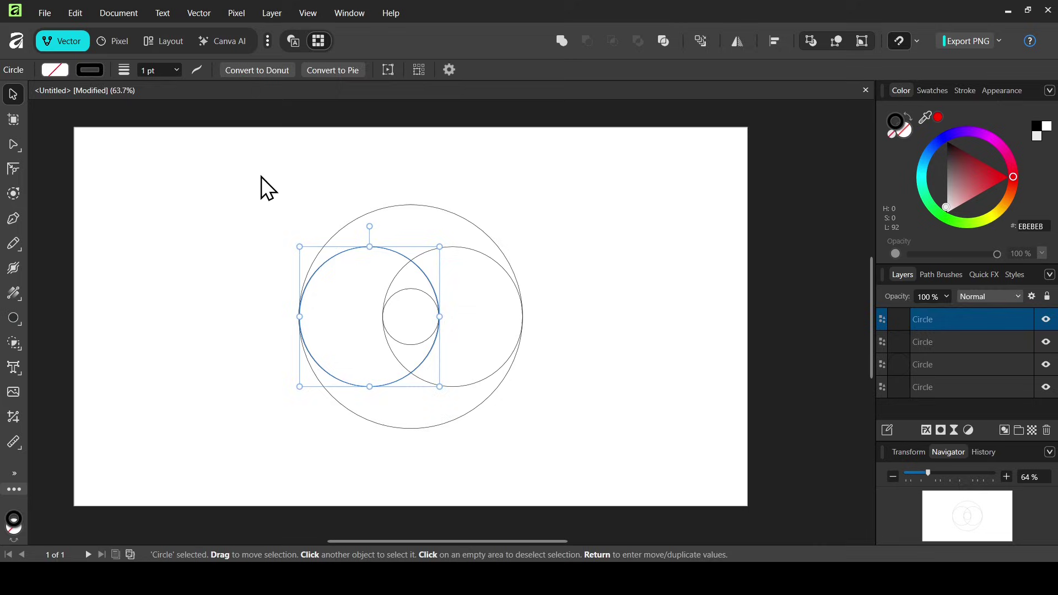
pyautogui.moveTo(261, 176); pyautogui.dragTo(602, 458)
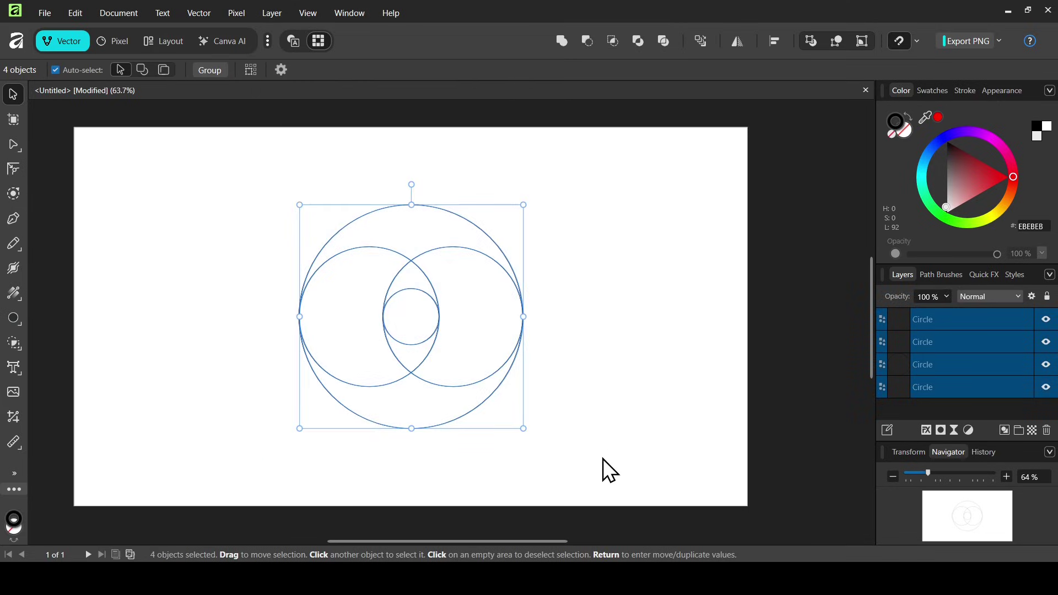
# - With the Shape Builder Tool, merge the crescent and lens regions into two interlocking swirl shapes
pyautogui.click(24, 346)
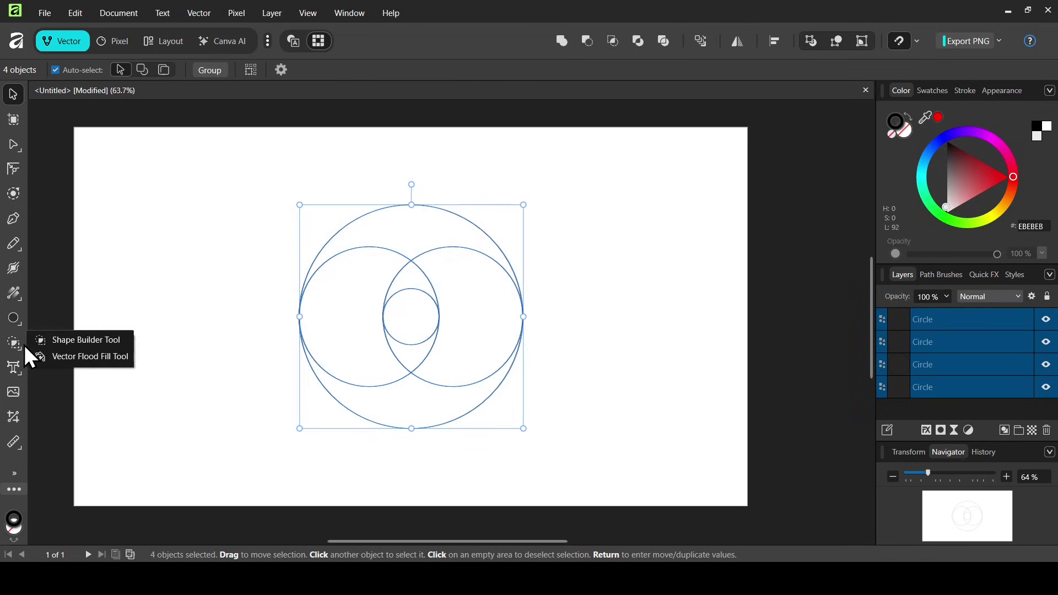
pyautogui.click(97, 339)
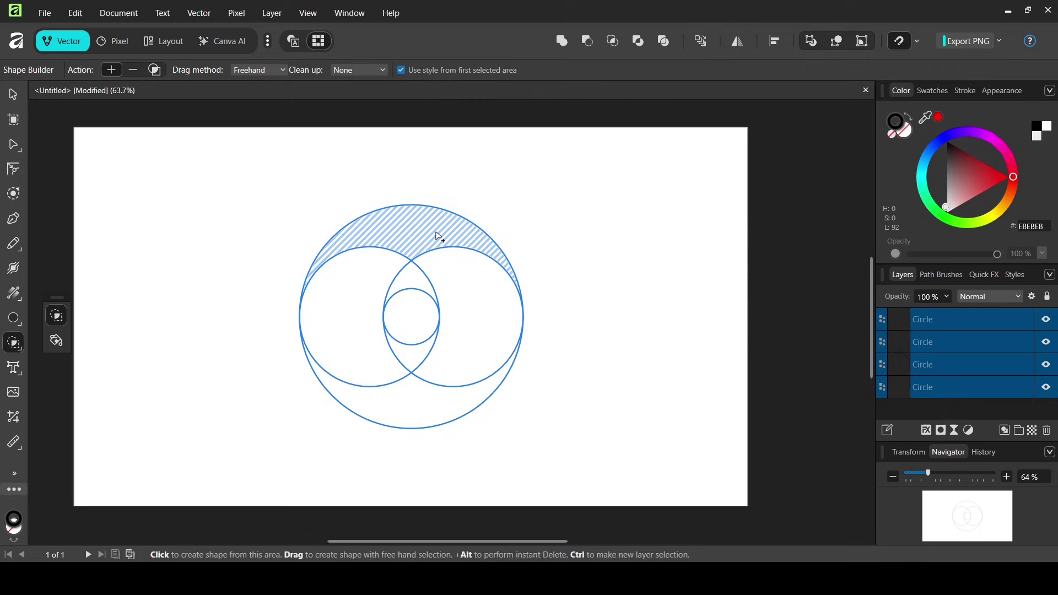
pyautogui.moveTo(435, 232)
pyautogui.mouseDown()
pyautogui.moveTo(394, 243)
pyautogui.moveTo(371, 272)
pyautogui.moveTo(366, 338)
pyautogui.moveTo(398, 364)
pyautogui.moveTo(413, 361)
pyautogui.mouseUp()
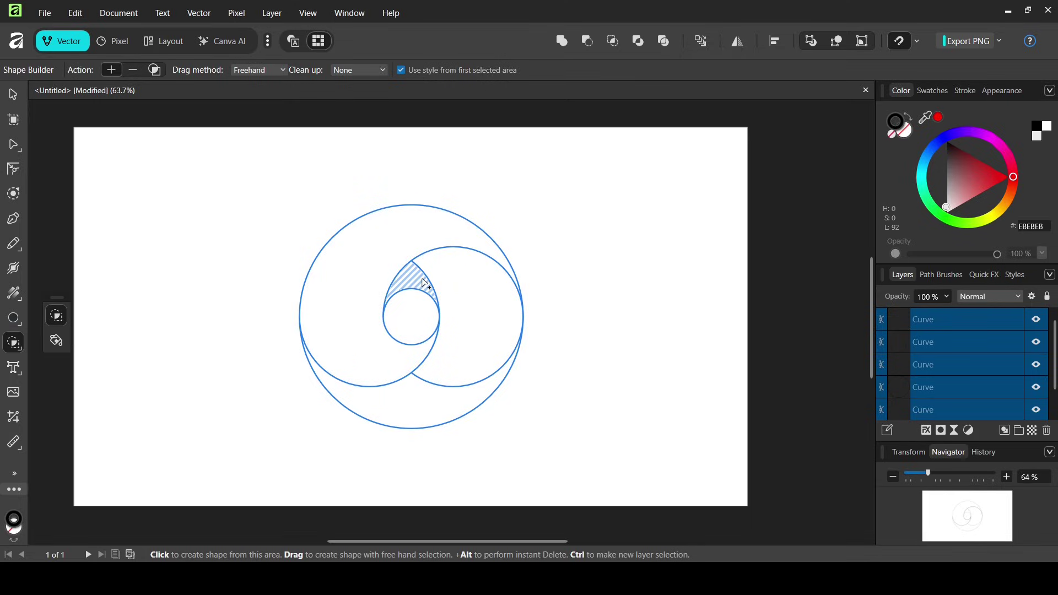
pyautogui.moveTo(424, 284)
pyautogui.mouseDown()
pyautogui.moveTo(457, 285)
pyautogui.moveTo(466, 310)
pyautogui.moveTo(457, 365)
pyautogui.moveTo(422, 415)
pyautogui.mouseUp()
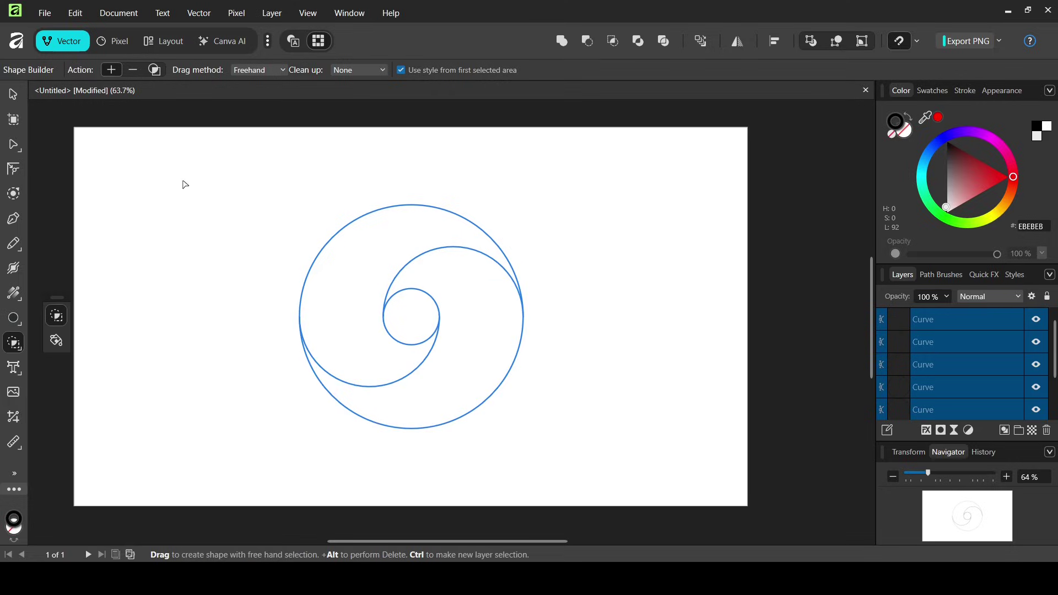
# - Select the small centre circle and toggle curve layers' visibility to identify each piece
pyautogui.click(12, 93)
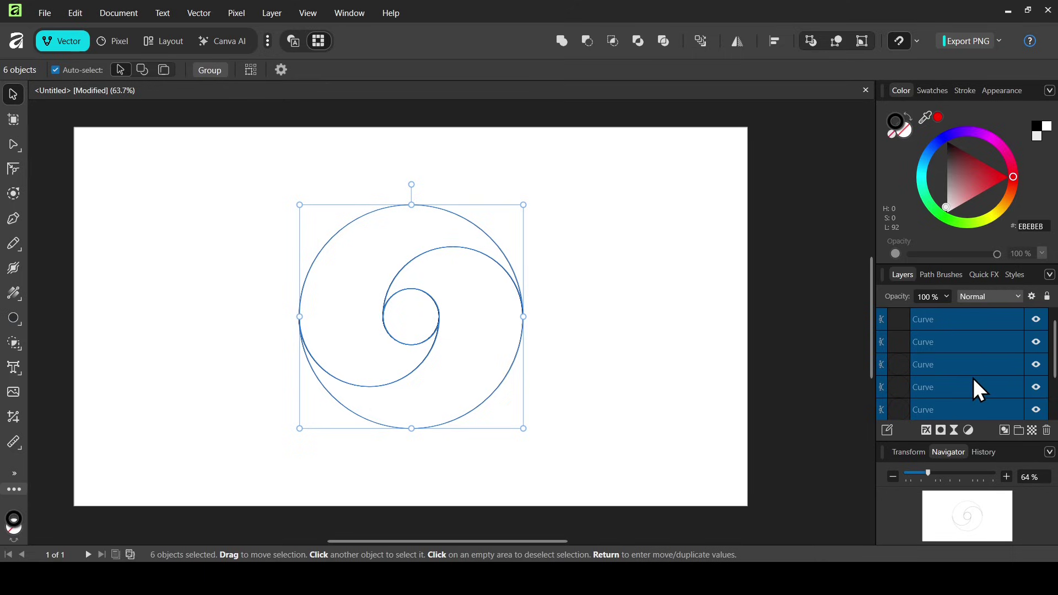
pyautogui.click(992, 367)
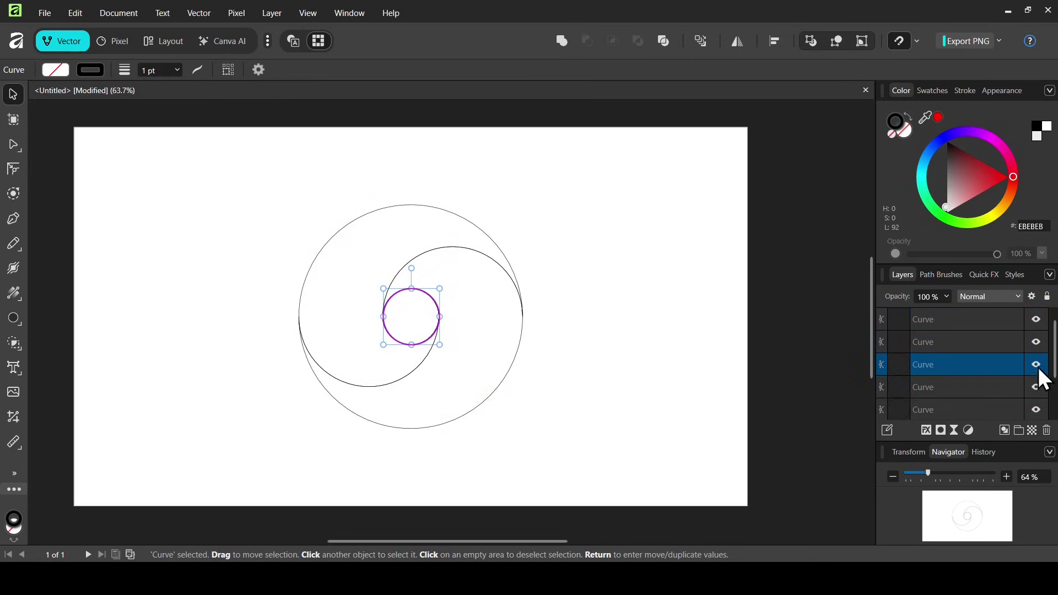
pyautogui.click(1036, 342)
pyautogui.click(1037, 342)
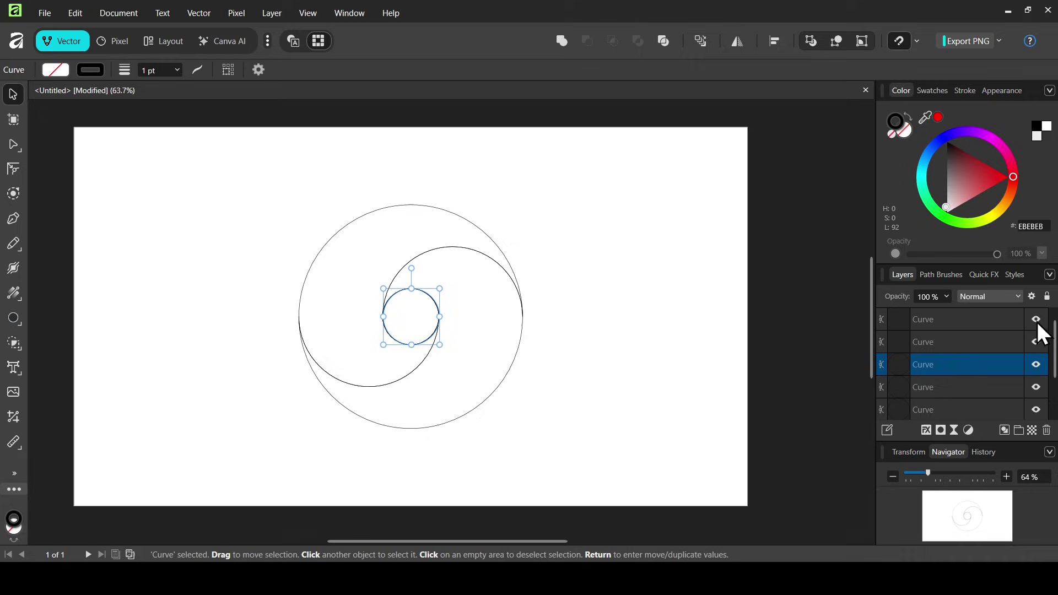
pyautogui.click(1037, 320)
pyautogui.click(1037, 320)
# - Select the four arc curves and join them into the swirl and outer-circle curves, then verify
pyautogui.scroll(-2, 990, 367)
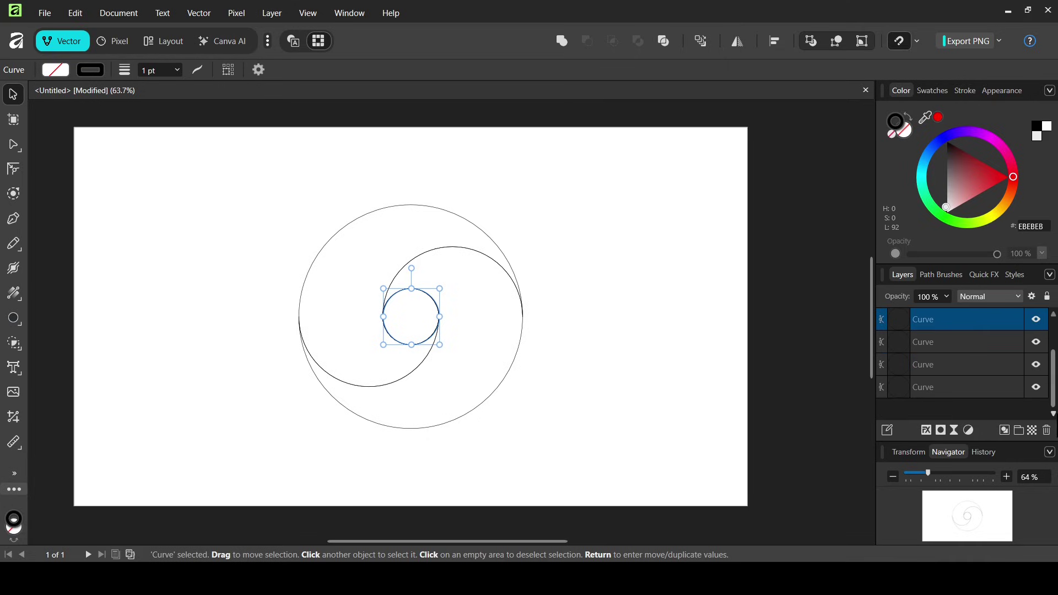
pyautogui.moveTo(965, 386); pyautogui.dragTo(963, 400)
pyautogui.keyDown('shift'); pyautogui.click(960, 389); pyautogui.keyUp('shift')
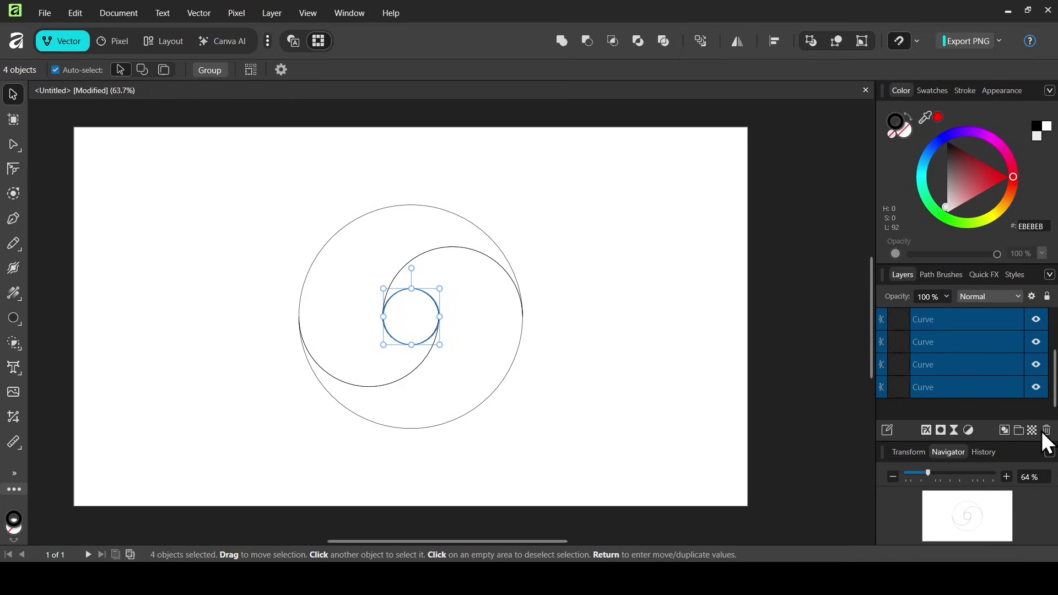
pyautogui.hotkey('ctrl', 'j')
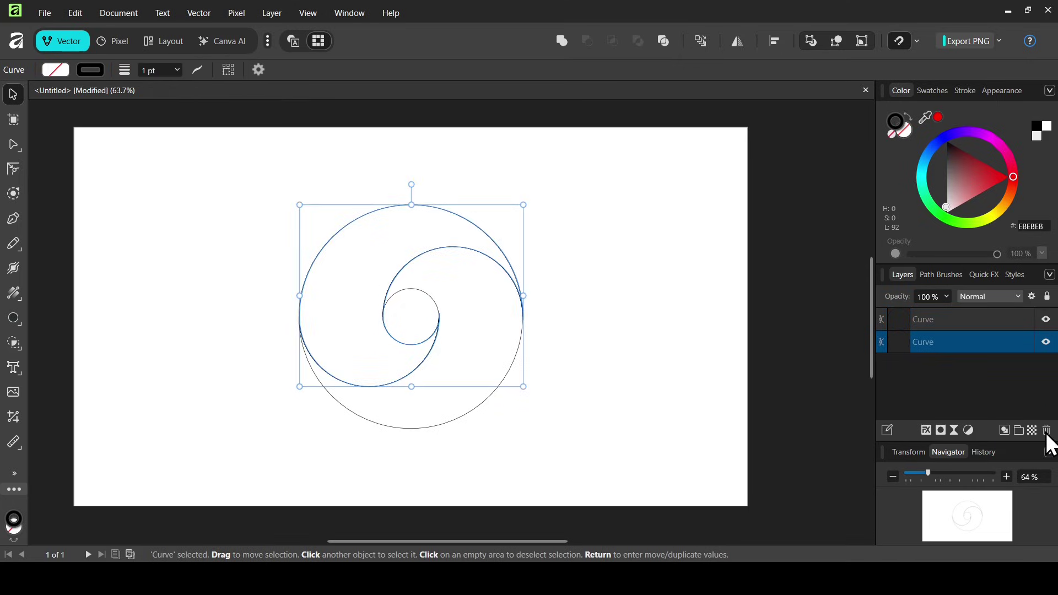
pyautogui.moveTo(951, 342); pyautogui.dragTo(960, 315)
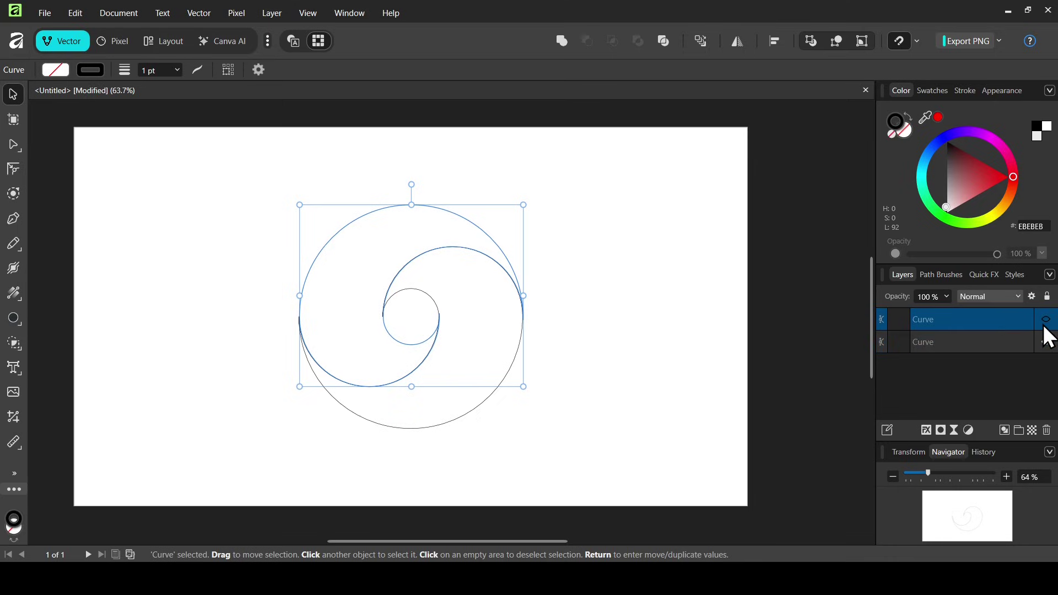
pyautogui.click(1045, 342)
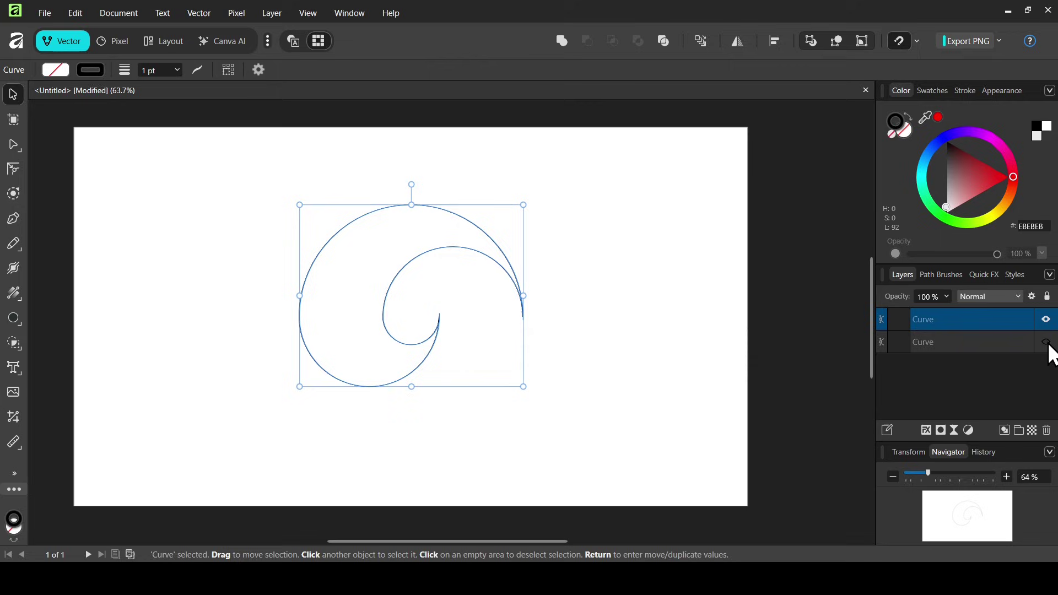
pyautogui.click(1045, 342)
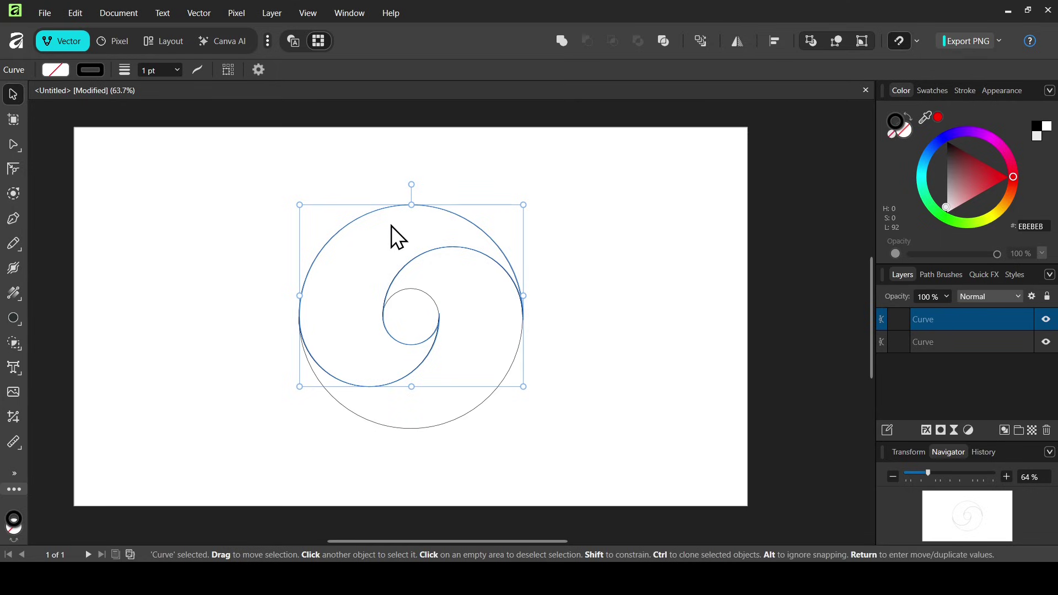
# - Give the swirl a linear gradient fill with a black end stop
pyautogui.click(14, 296)
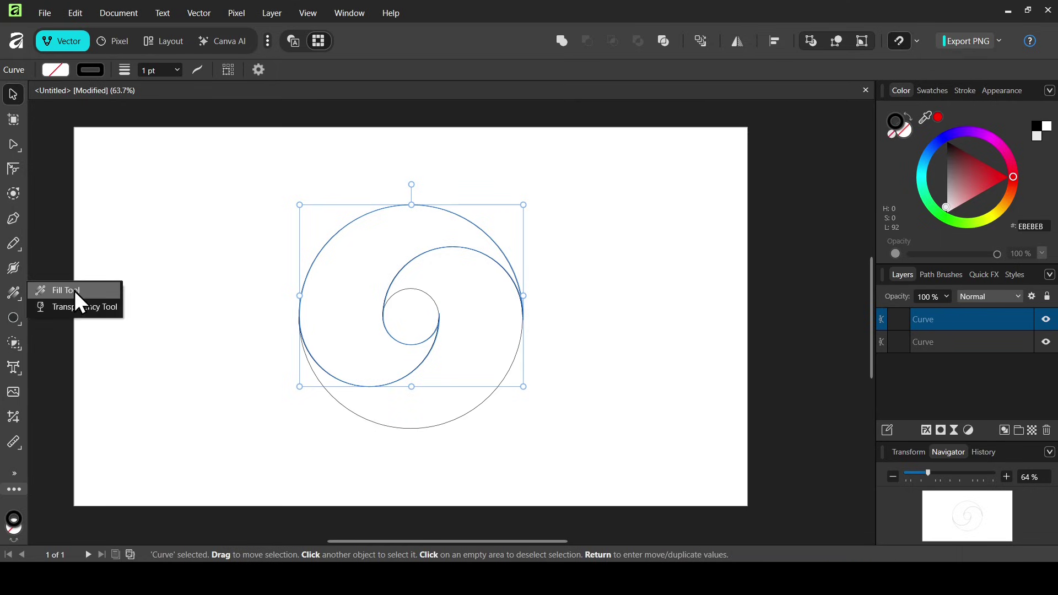
pyautogui.click(77, 290)
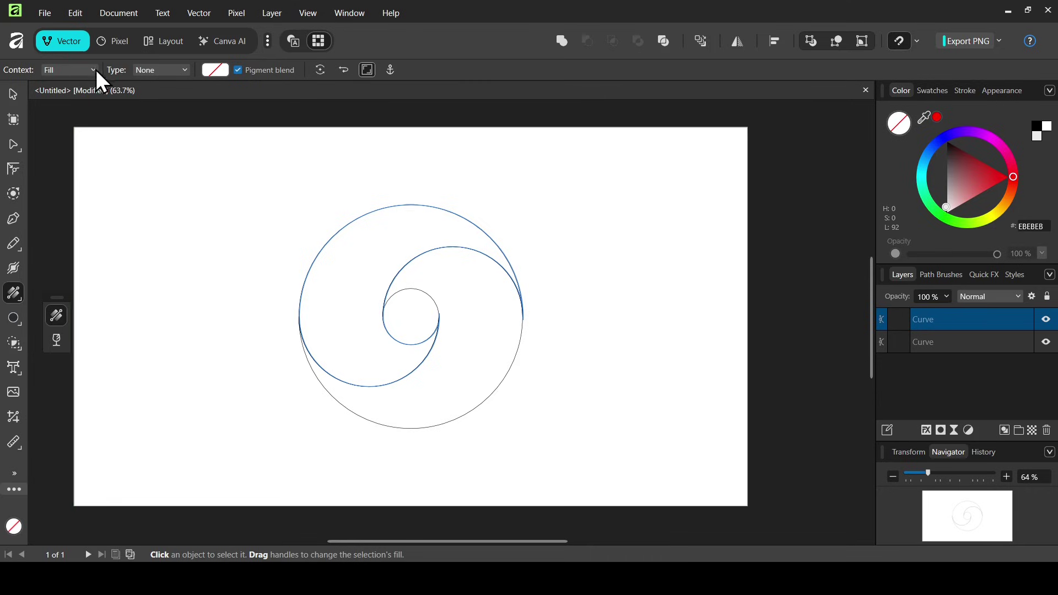
pyautogui.click(170, 77)
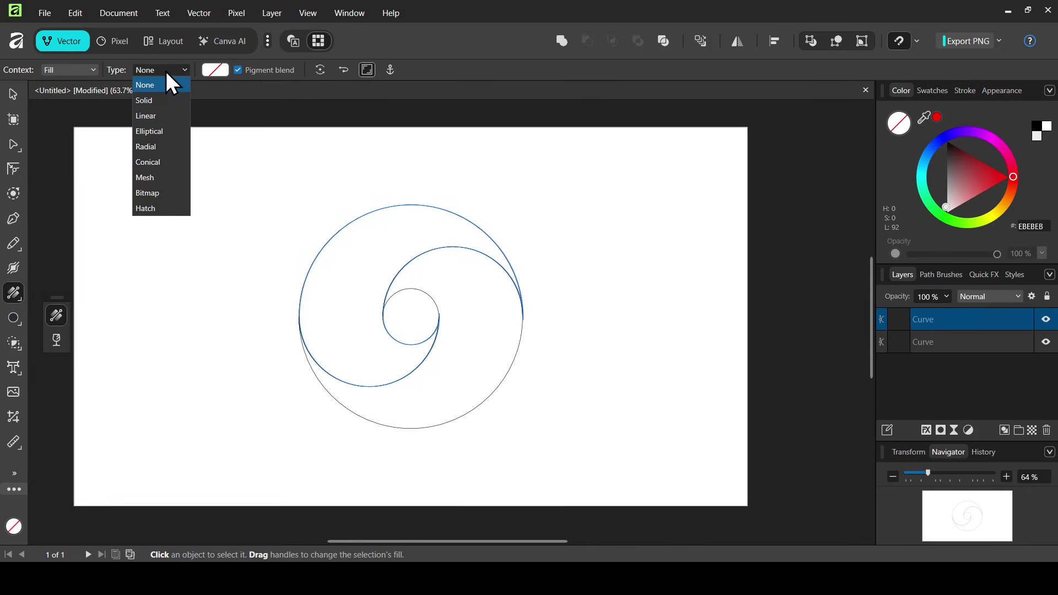
pyautogui.click(154, 117)
pyautogui.moveTo(524, 296); pyautogui.dragTo(429, 357)
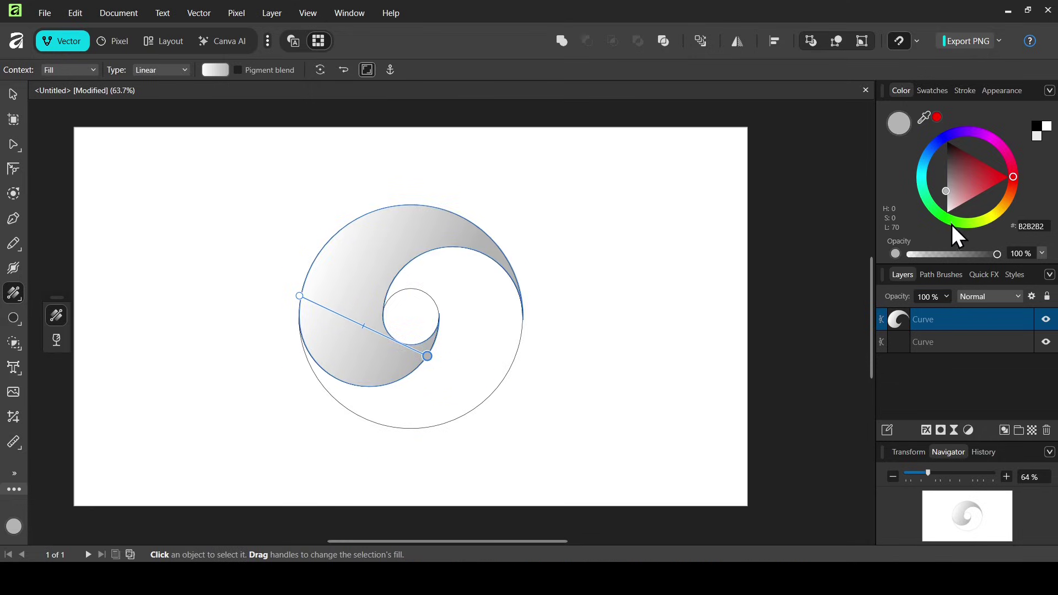
pyautogui.moveTo(965, 196); pyautogui.dragTo(938, 120)
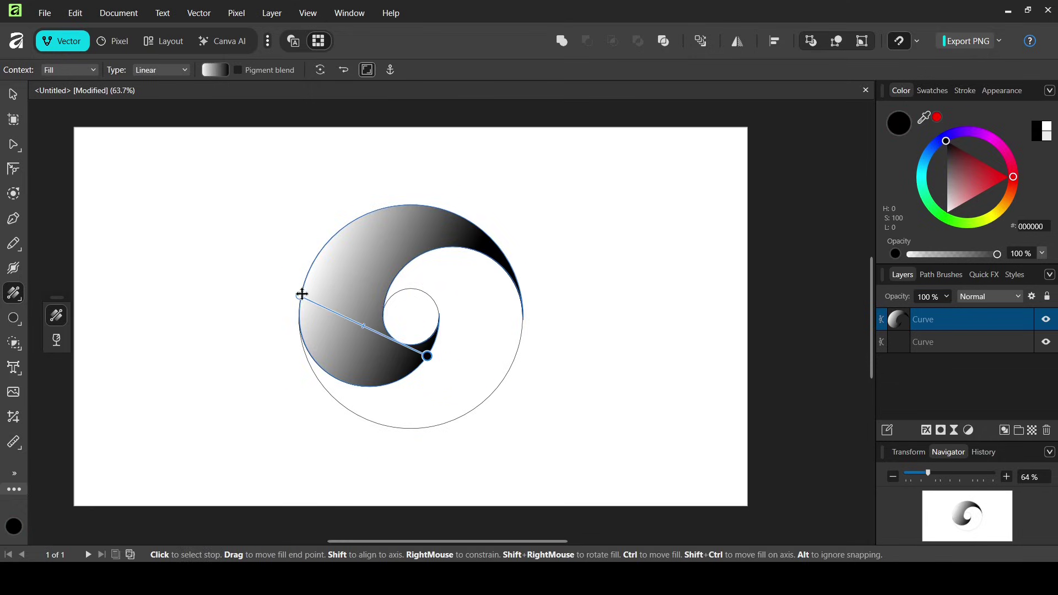
# - Make the gradient's start stop cyan and align the gradient vertically, cyan at the top
pyautogui.click(298, 296)
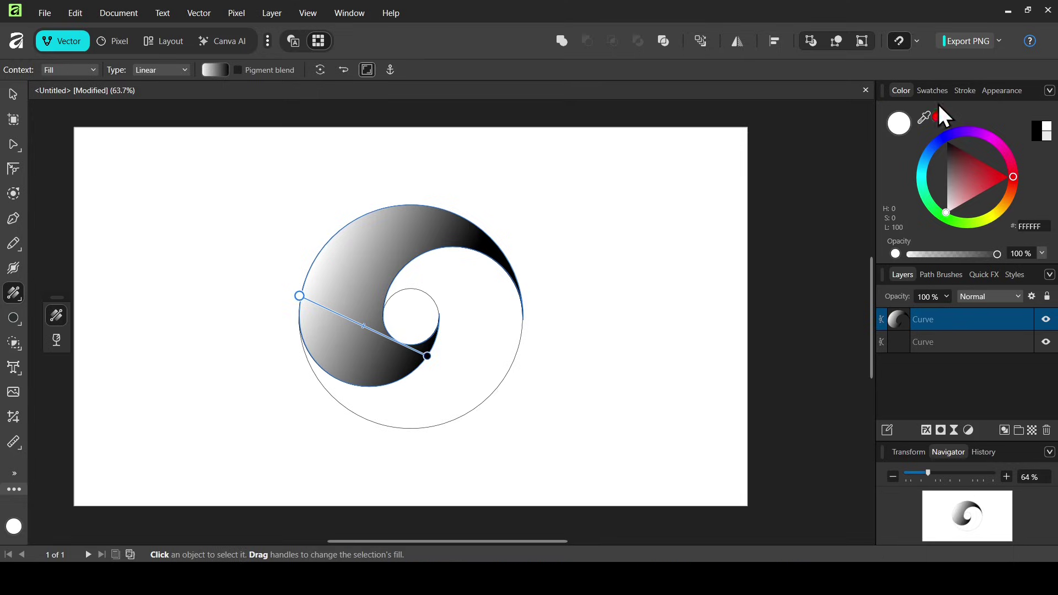
pyautogui.click(924, 156)
pyautogui.moveTo(924, 157)
pyautogui.mouseDown()
pyautogui.moveTo(918, 172)
pyautogui.moveTo(921, 163)
pyautogui.mouseUp()
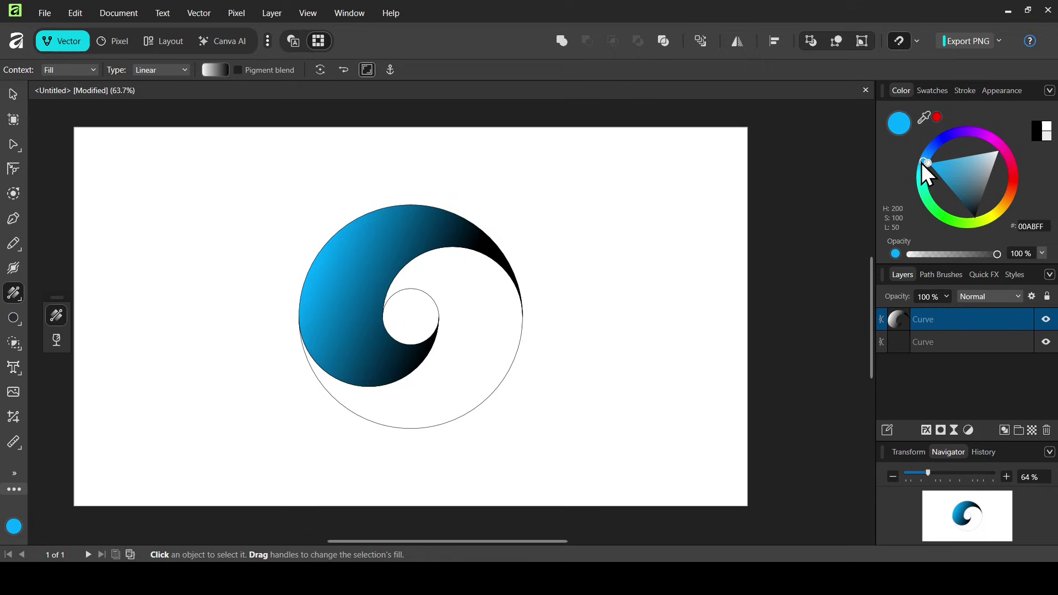
pyautogui.moveTo(298, 296); pyautogui.dragTo(368, 223)
pyautogui.moveTo(428, 356); pyautogui.dragTo(350, 382)
pyautogui.moveTo(360, 226); pyautogui.dragTo(377, 213)
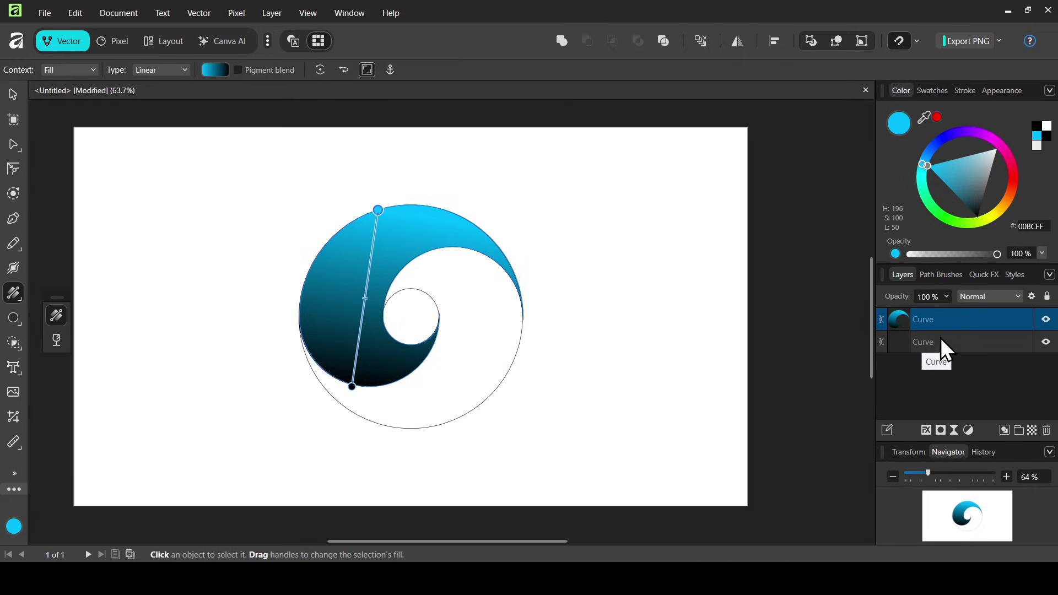
# - Select the outer circle curve and give it a linear gradient ending in black
pyautogui.click(1045, 343)
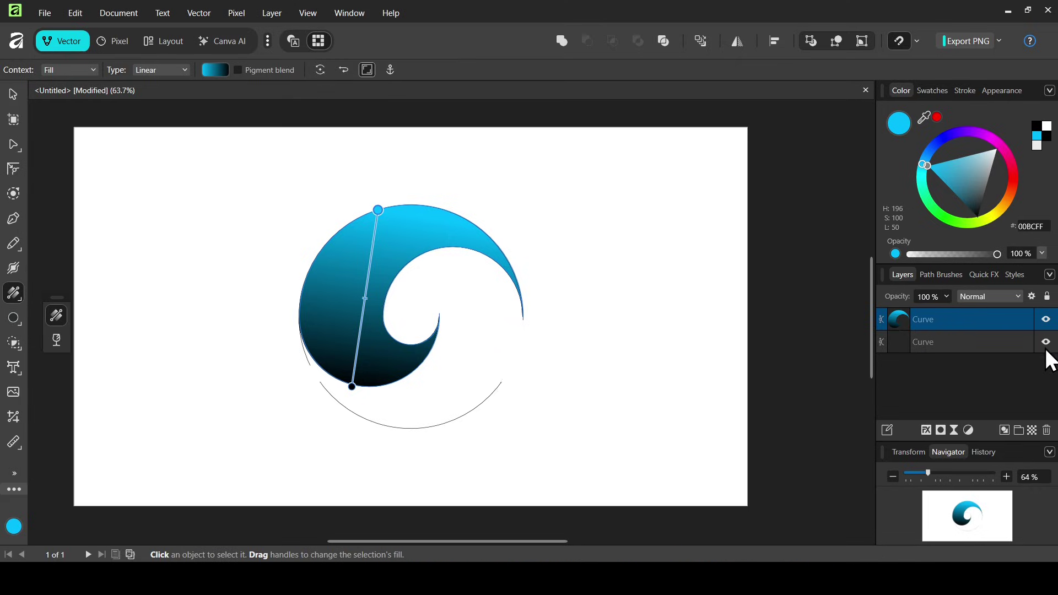
pyautogui.click(990, 342)
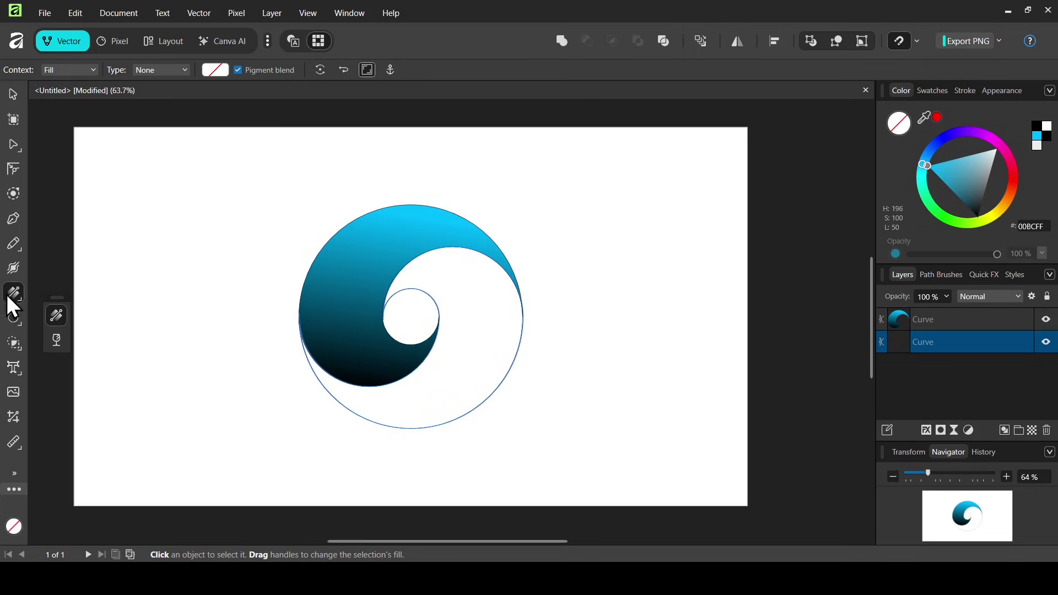
pyautogui.click(157, 70)
pyautogui.click(165, 117)
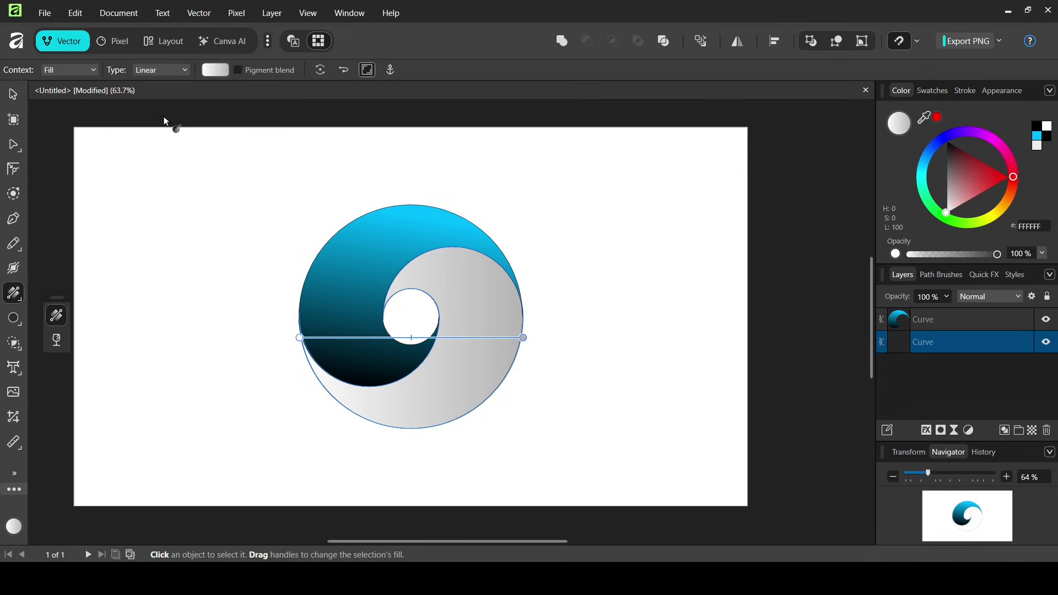
pyautogui.moveTo(525, 339); pyautogui.dragTo(453, 246)
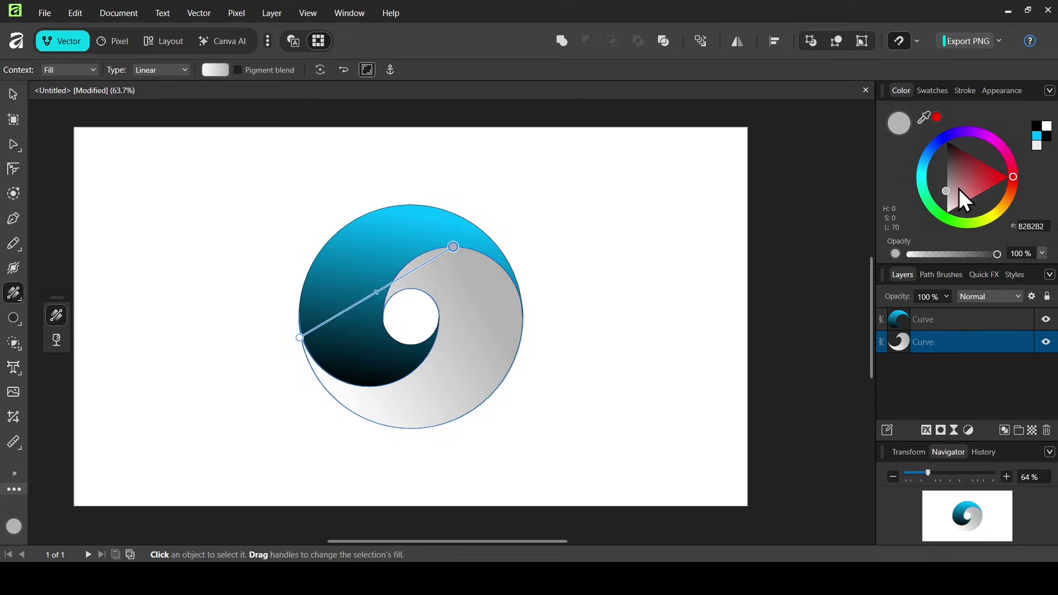
pyautogui.moveTo(958, 188); pyautogui.dragTo(916, 115)
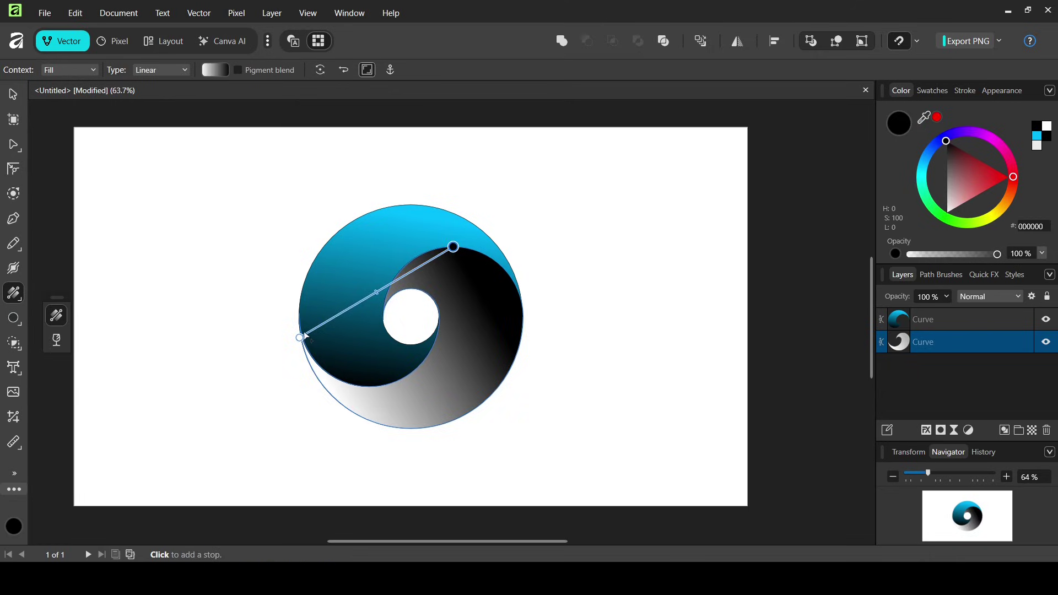
# - Place the cyan start stop at the ring's bottom with the black end straight above
pyautogui.moveTo(301, 338); pyautogui.dragTo(390, 428)
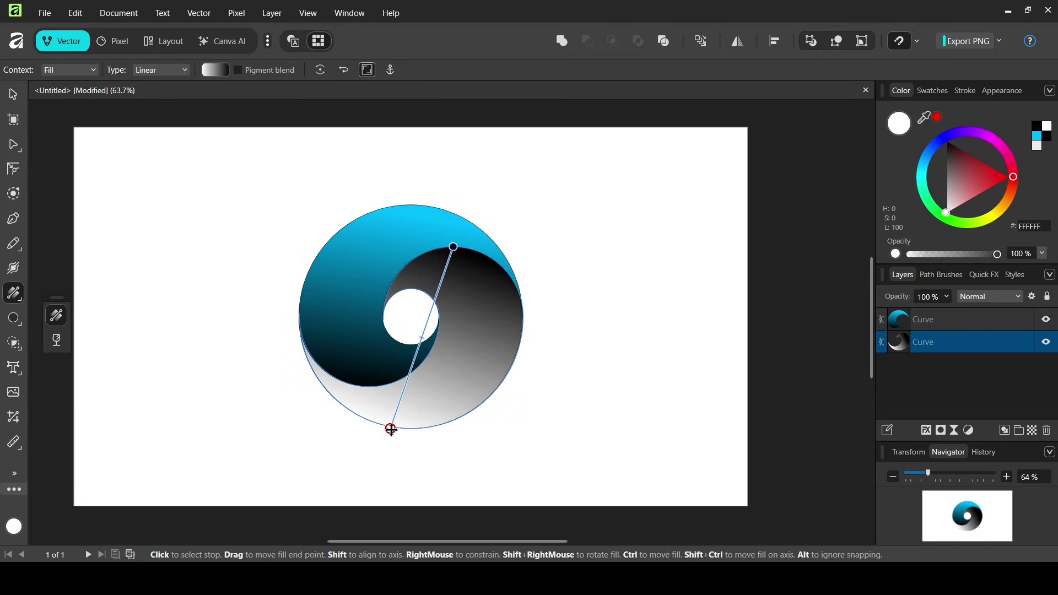
pyautogui.click(1038, 136)
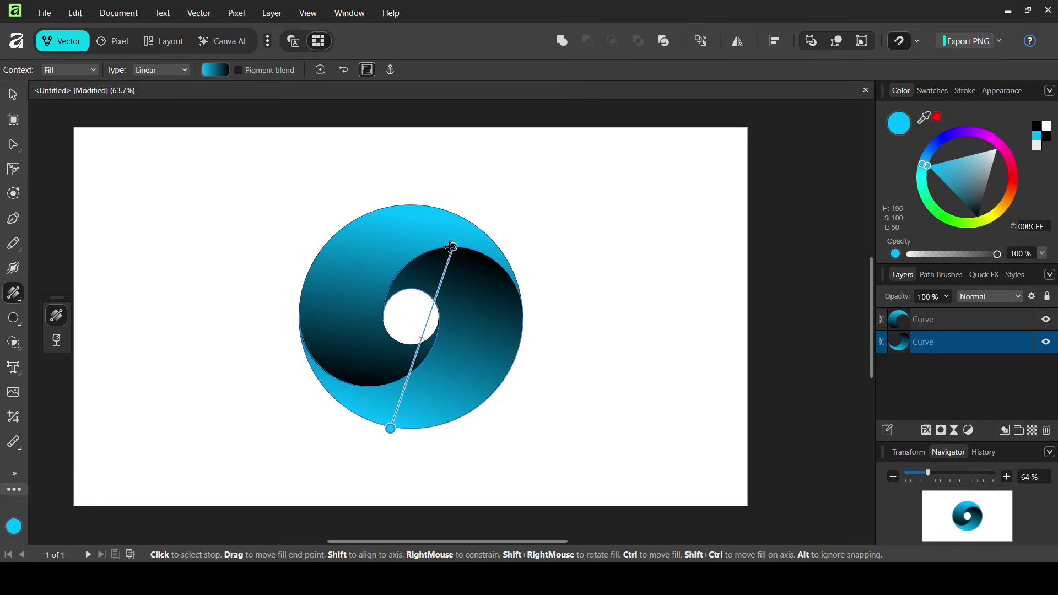
pyautogui.moveTo(454, 247); pyautogui.dragTo(419, 256)
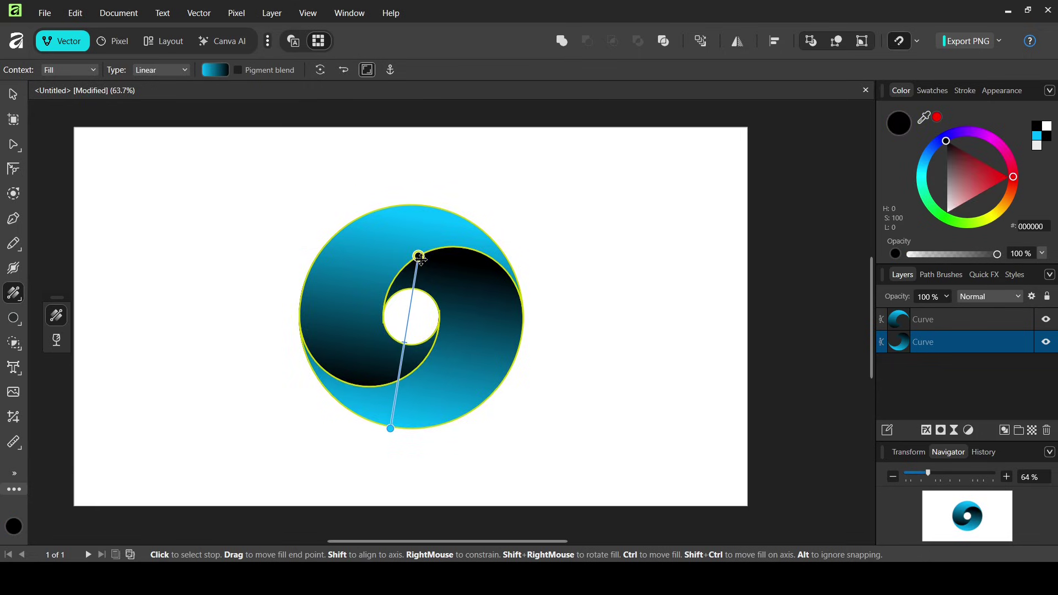
pyautogui.click(17, 93)
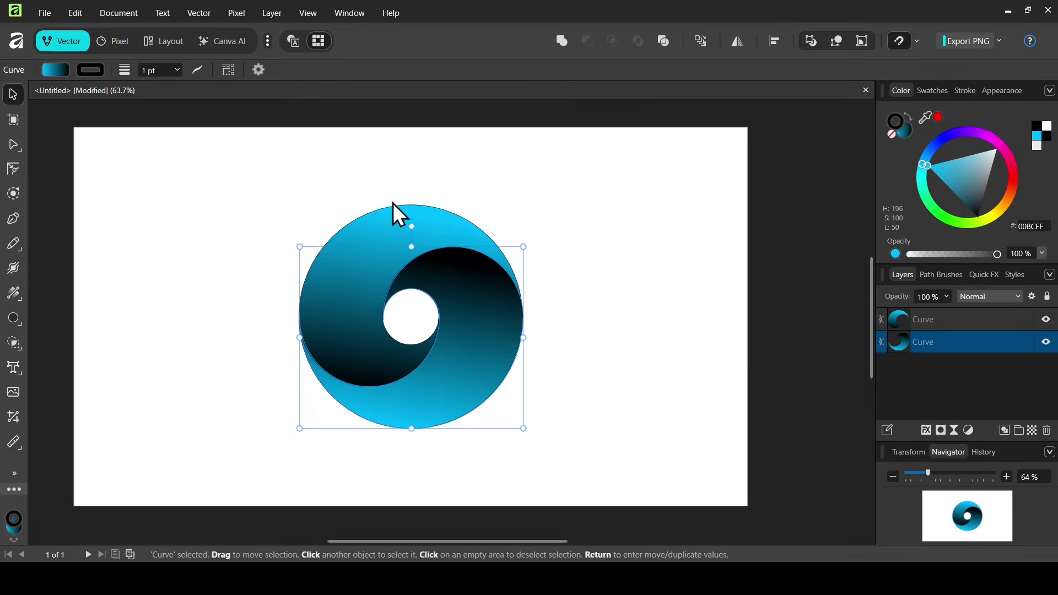
# - Select both gradient curves, group them, and leave the stroke width at 0 pt
pyautogui.moveTo(209, 170); pyautogui.dragTo(657, 477)
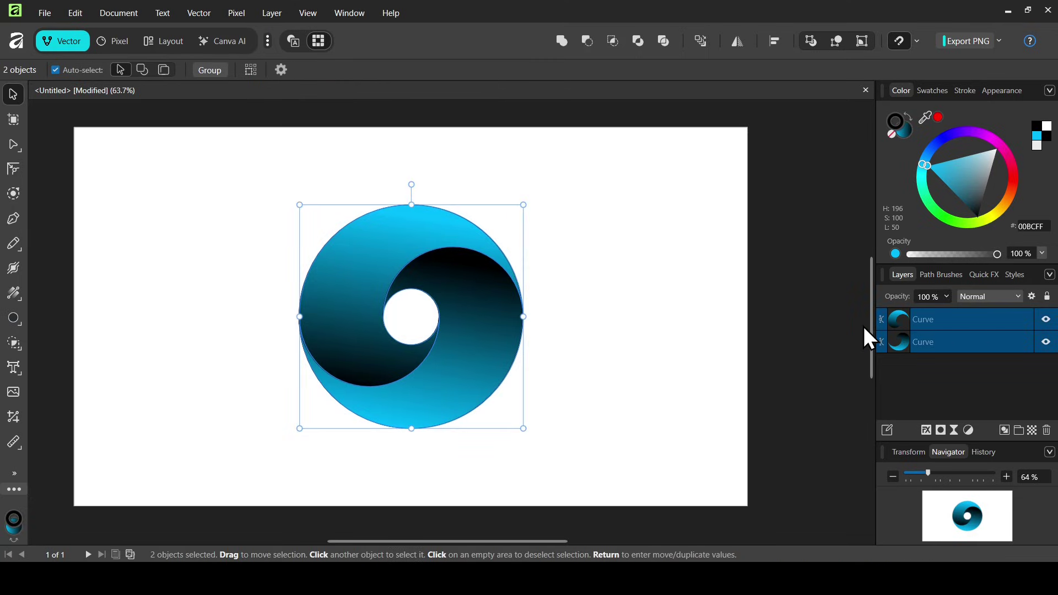
pyautogui.click(1017, 430)
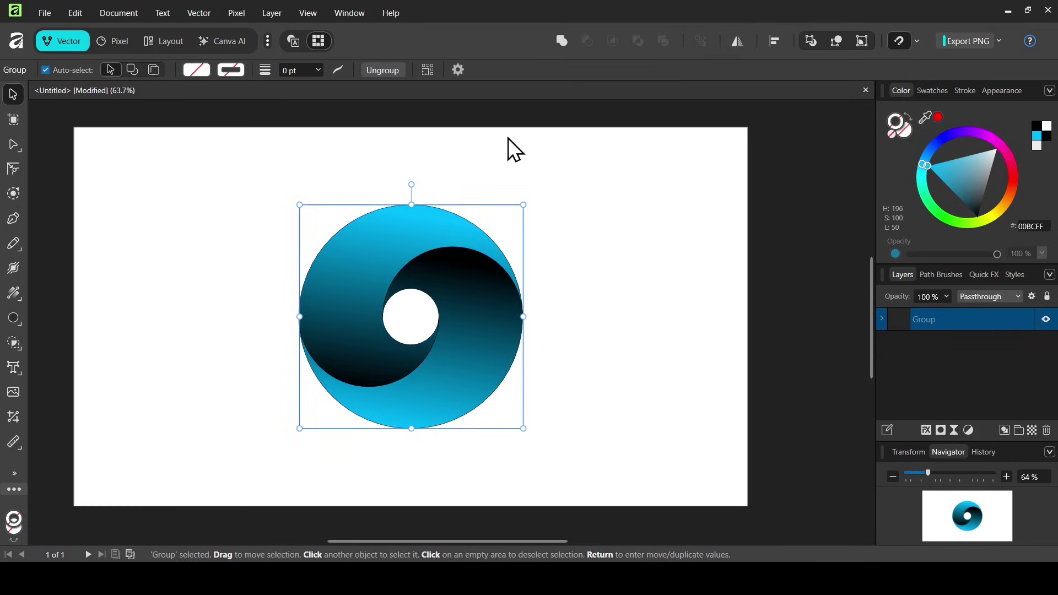
pyautogui.click(322, 69)
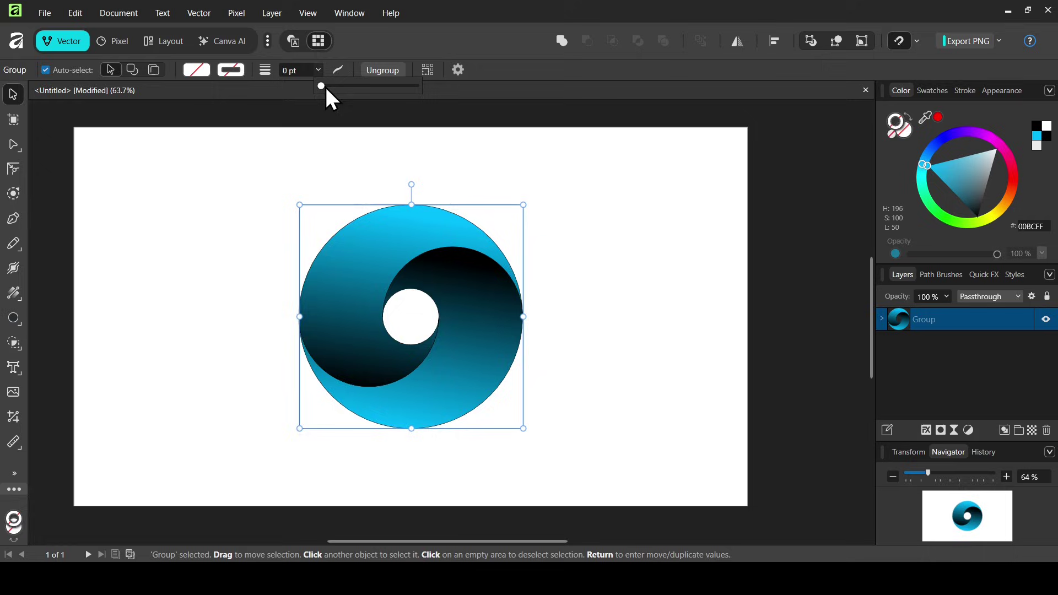
pyautogui.moveTo(325, 88)
pyautogui.mouseDown()
pyautogui.moveTo(391, 102)
pyautogui.moveTo(317, 108)
pyautogui.mouseUp()
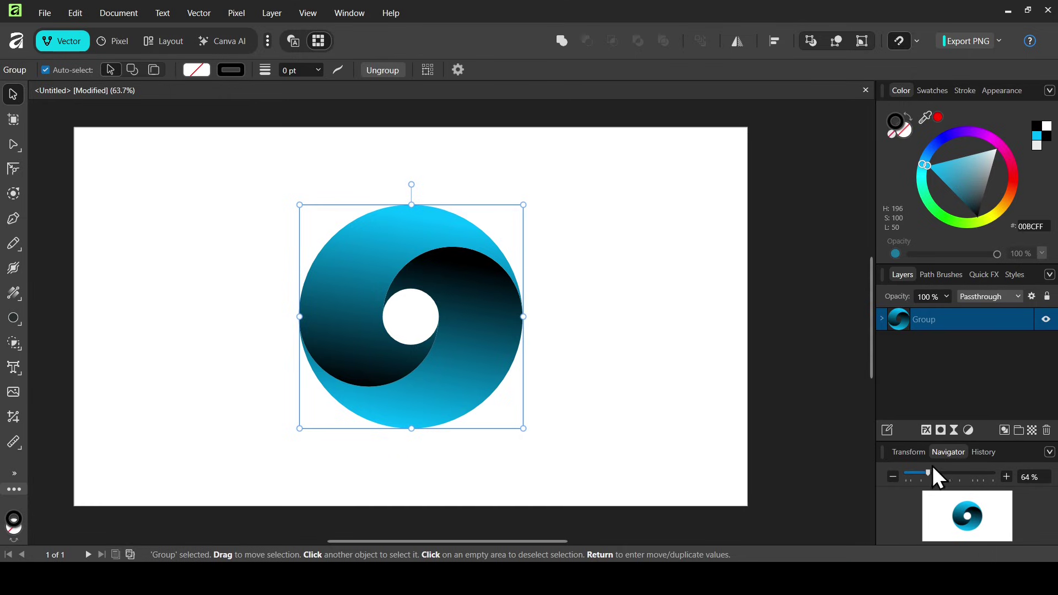
# - Give the grouped swirl logo a contour radius of 1 with the Contour Tool
pyautogui.moveTo(927, 472); pyautogui.dragTo(977, 474)
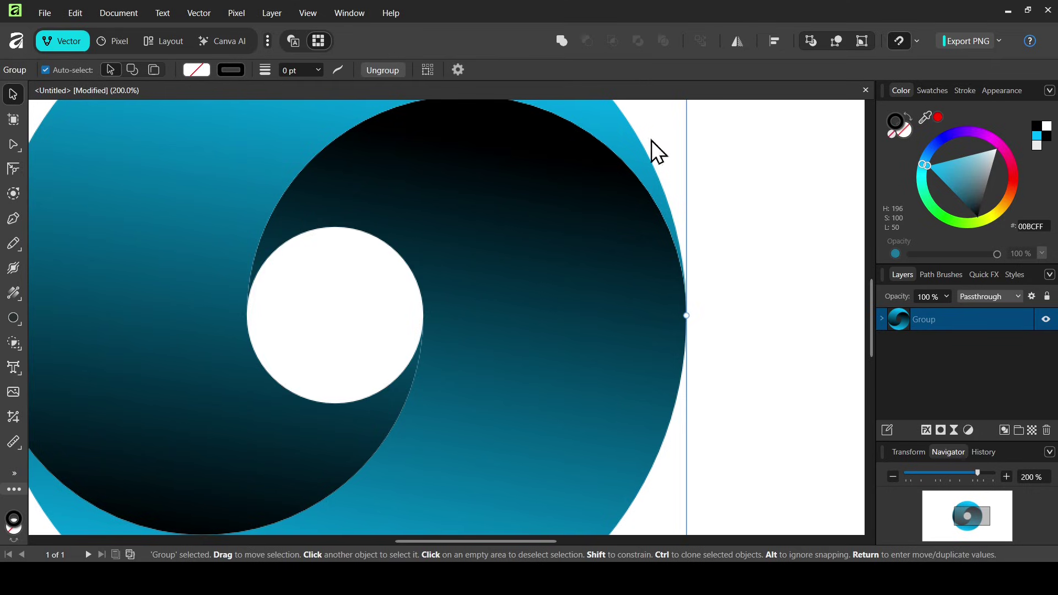
pyautogui.click(16, 194)
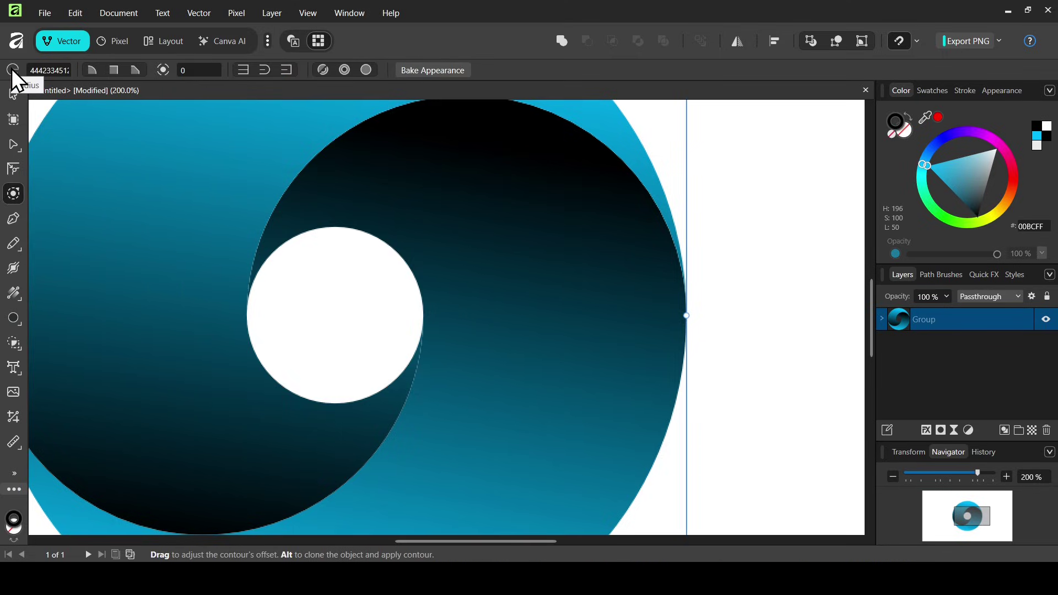
pyautogui.click(45, 70)
pyautogui.write('1')
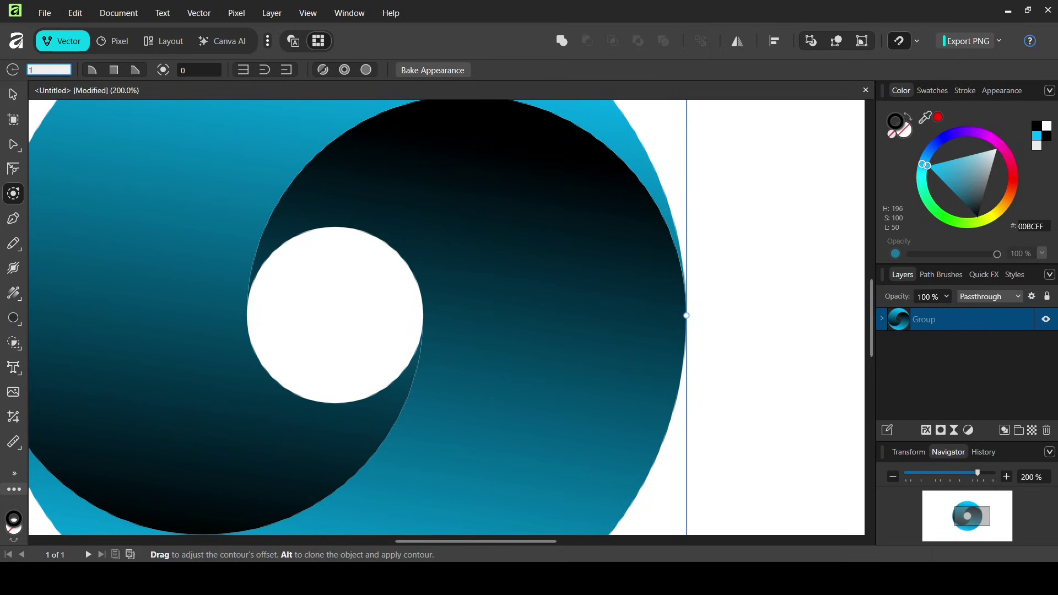
pyautogui.press('Return')
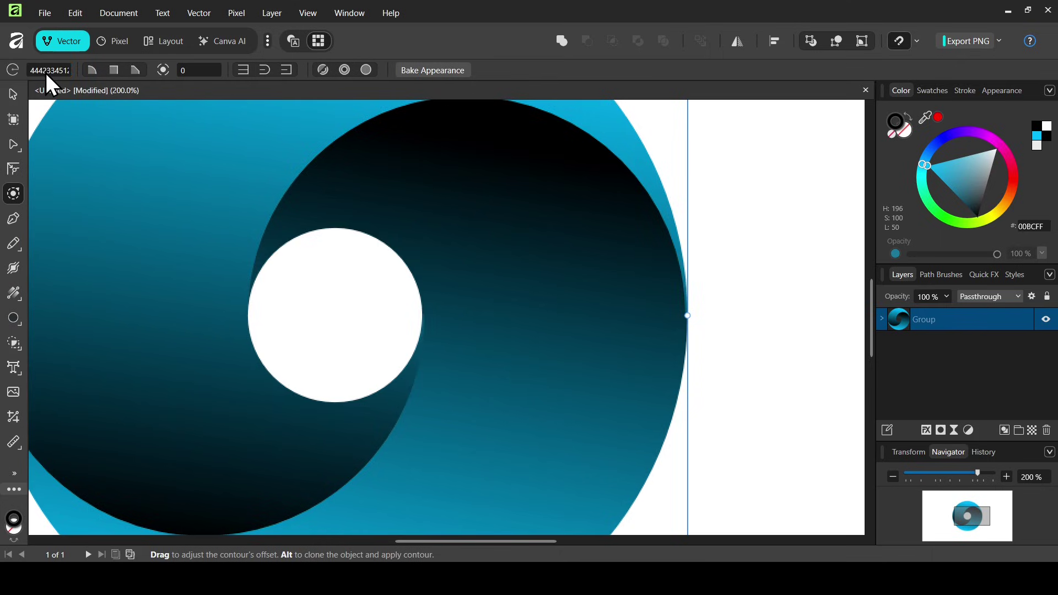